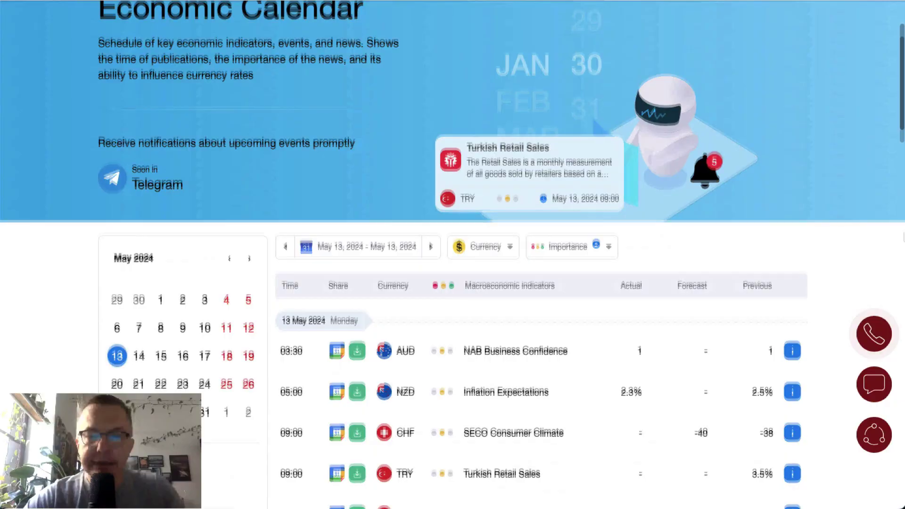
- Review the economic calendar events scheduled for 13 May 2024 across all currencies, from NAB Business Confidence to the SNB chairman's speech
{"action": "scroll", "coordinate": [452, 254], "scroll_direction": "down", "scroll_amount": 4}
{"action": "scroll", "coordinate": [452, 254], "scroll_direction": "down", "scroll_amount": 2}
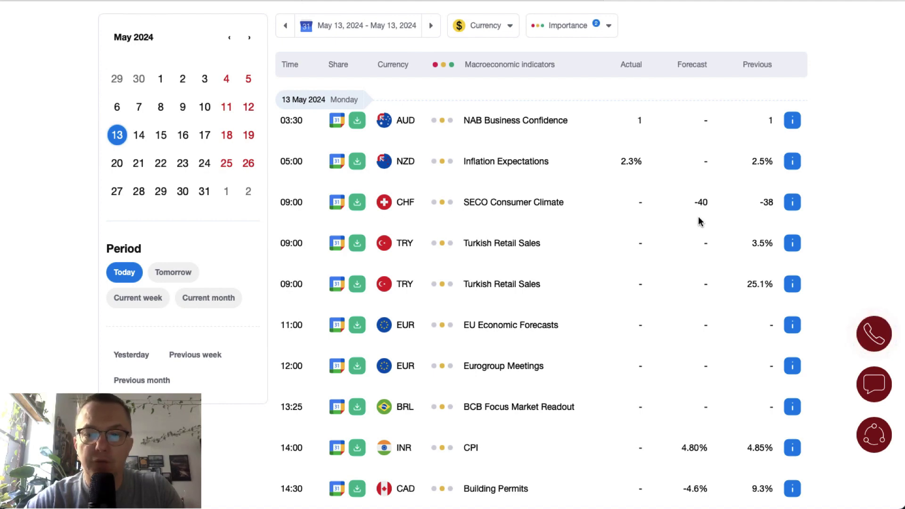
{"action": "scroll", "coordinate": [700, 222], "scroll_direction": "down", "scroll_amount": 5}
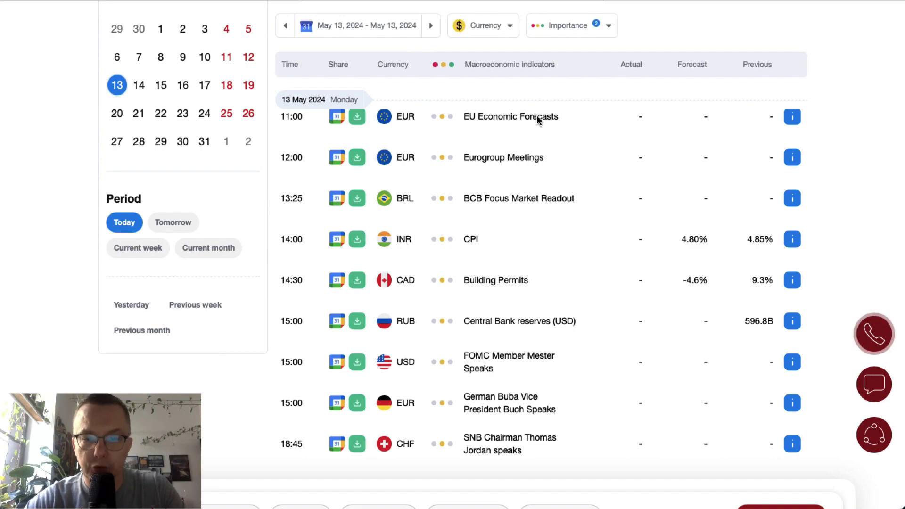
{"action": "scroll", "coordinate": [536, 115], "scroll_direction": "down", "scroll_amount": 4}
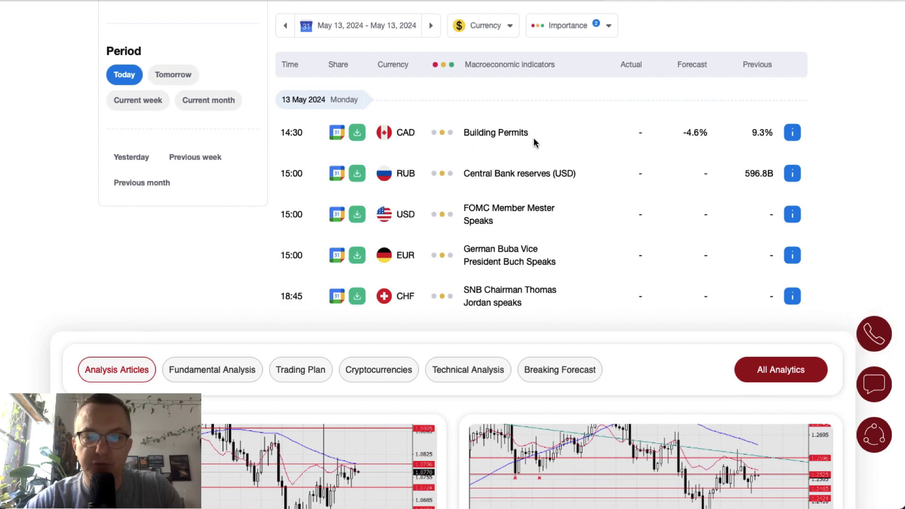
{"action": "scroll", "coordinate": [534, 143], "scroll_direction": "down", "scroll_amount": 2}
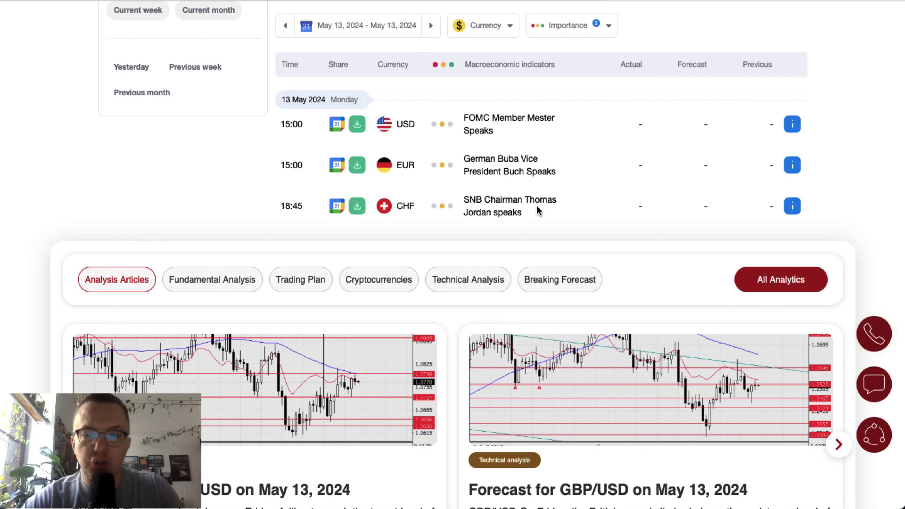
{"action": "scroll", "coordinate": [538, 210], "scroll_direction": "up", "scroll_amount": 5}
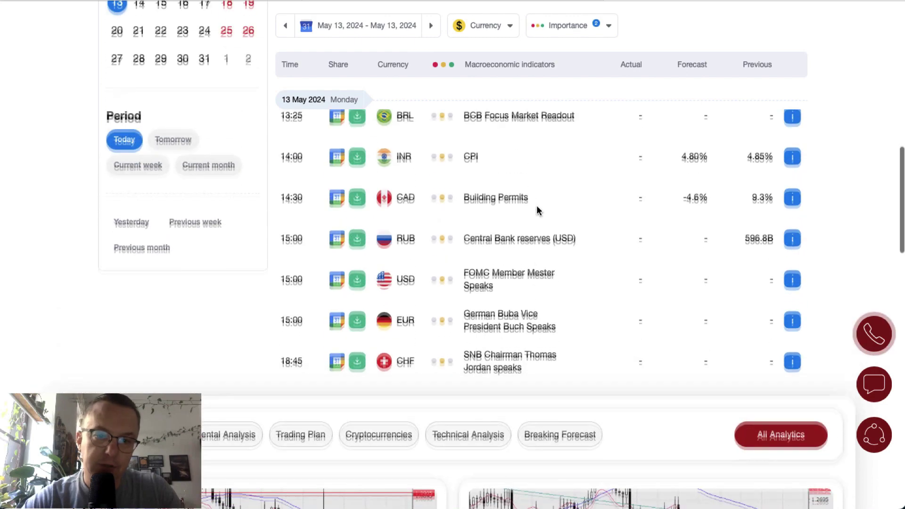
{"action": "scroll", "coordinate": [538, 210], "scroll_direction": "up", "scroll_amount": 1}
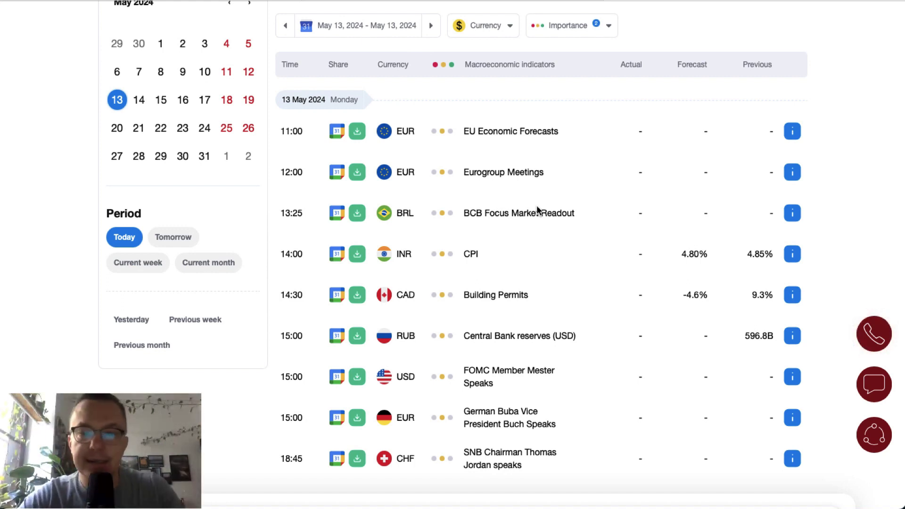
{"action": "scroll", "coordinate": [537, 209], "scroll_direction": "up", "scroll_amount": 5}
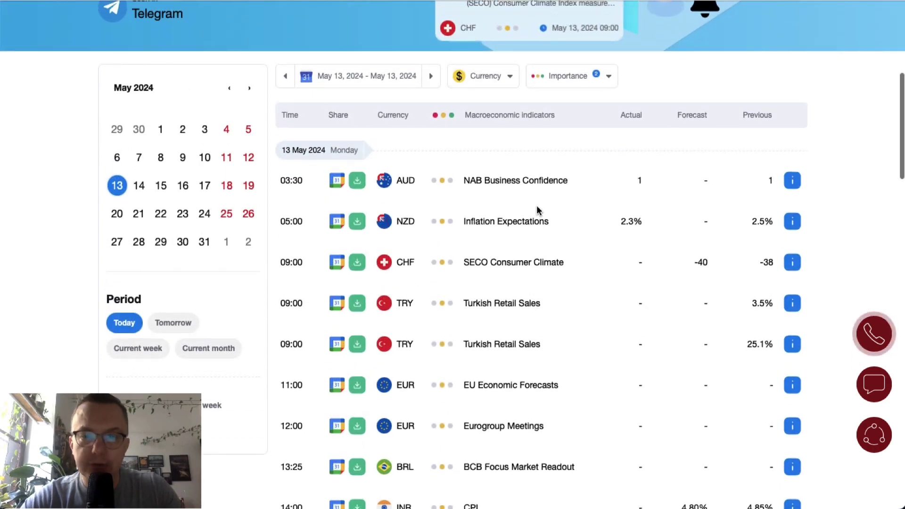
{"action": "scroll", "coordinate": [538, 210], "scroll_direction": "up", "scroll_amount": 2}
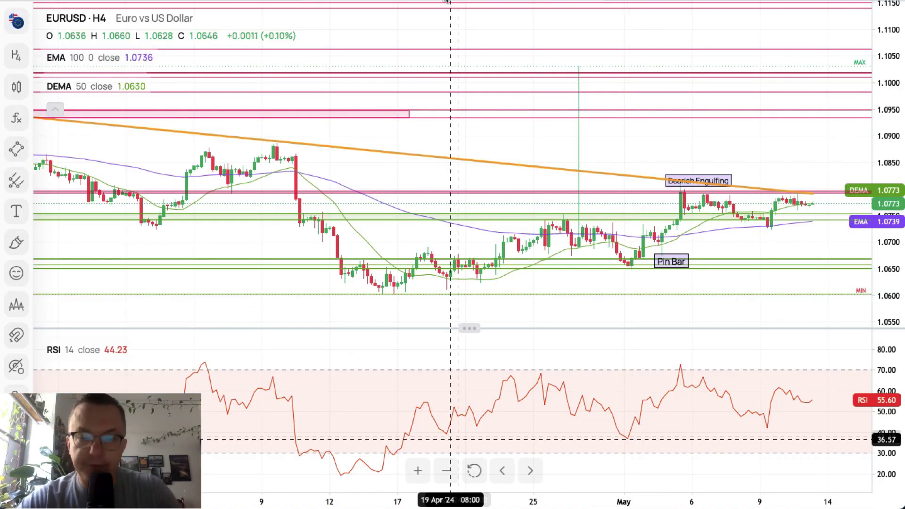
- Switch to the EURUSD H4 chart and examine price action back to February against the orange trend line, zones and RSI
{"action": "scroll", "coordinate": [751, 197], "scroll_direction": "up", "scroll_amount": 3}
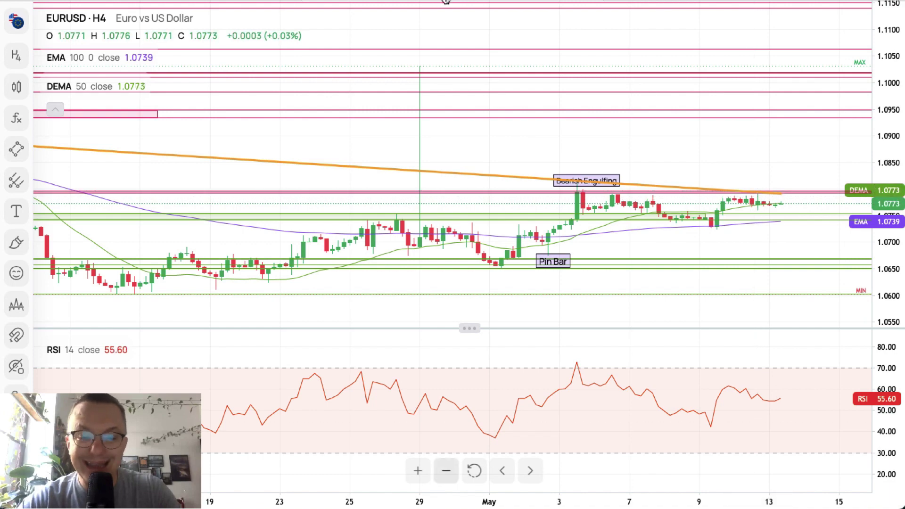
{"action": "left_click", "coordinate": [445, 470]}
{"action": "left_click", "coordinate": [446, 471]}
{"action": "left_click", "coordinate": [446, 470]}
{"action": "left_click", "coordinate": [445, 470]}
{"action": "left_click", "coordinate": [445, 470]}
{"action": "left_click", "coordinate": [446, 470]}
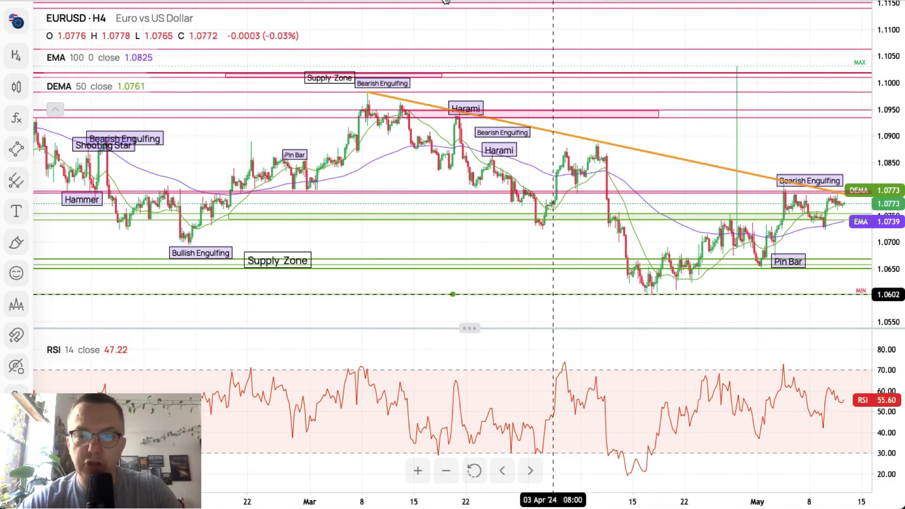
{"action": "scroll", "coordinate": [477, 249], "scroll_direction": "right", "scroll_amount": 10}
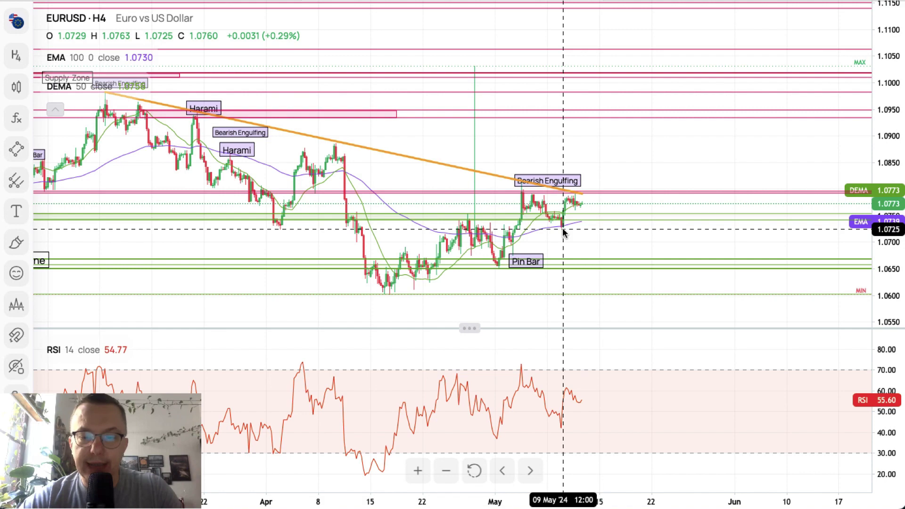
- Extend the right end of the orange descending trend line to about 1.0767 on 20 May 12:00
{"action": "left_click", "coordinate": [474, 471]}
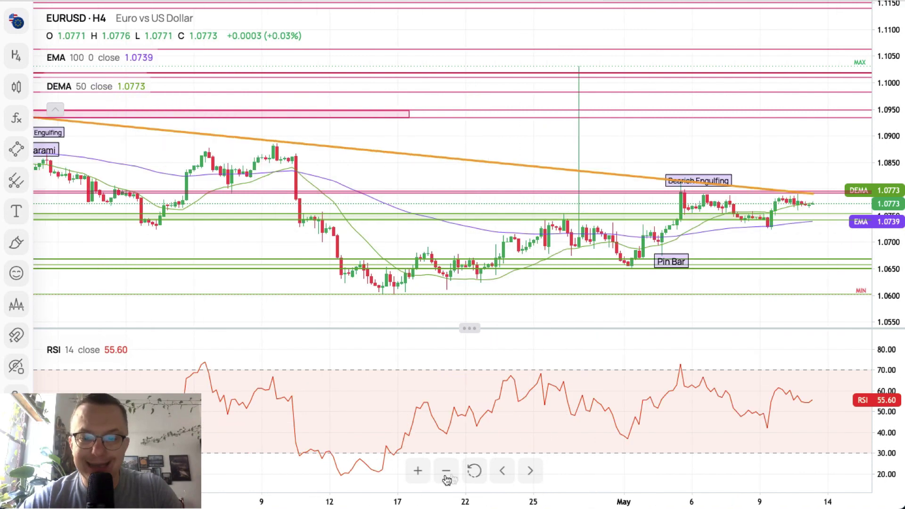
{"action": "left_click", "coordinate": [418, 470]}
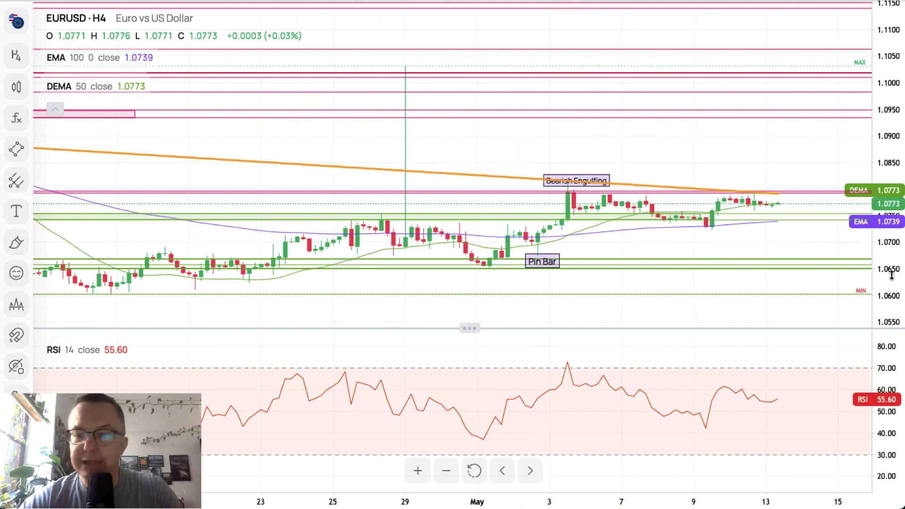
{"action": "left_click_drag", "start_coordinate": [891, 276], "coordinate": [891, 198]}
{"action": "left_click_drag", "start_coordinate": [751, 168], "coordinate": [588, 74]}
{"action": "left_click_drag", "start_coordinate": [888, 225], "coordinate": [889, 200]}
{"action": "left_click", "coordinate": [508, 72]}
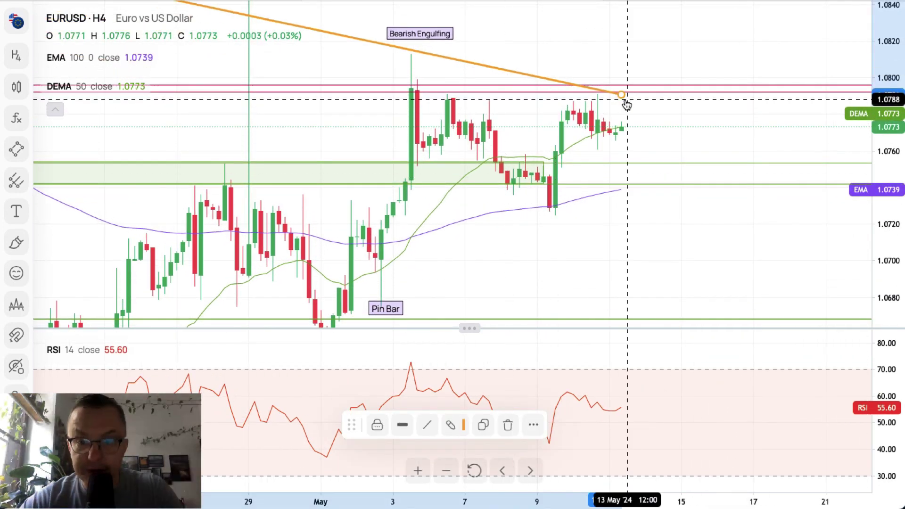
{"action": "left_click_drag", "start_coordinate": [621, 94], "coordinate": [809, 140]}
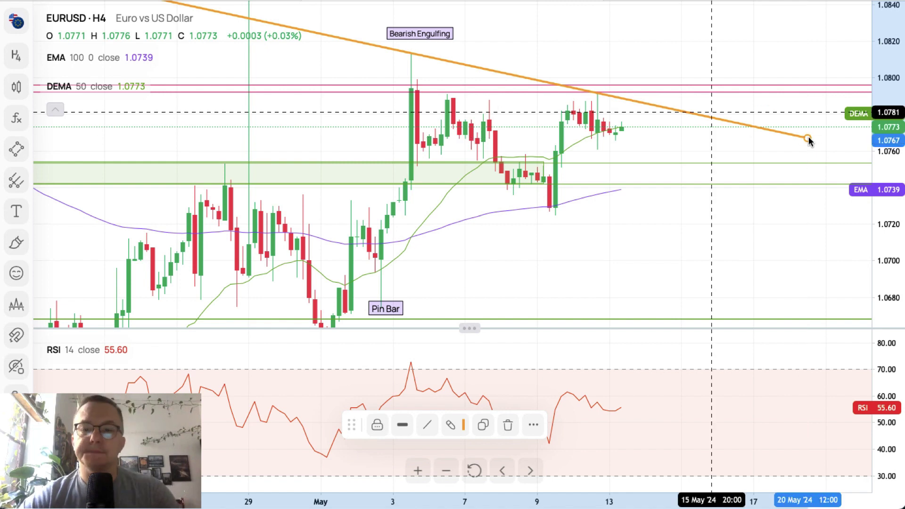
{"action": "left_click", "coordinate": [599, 113]}
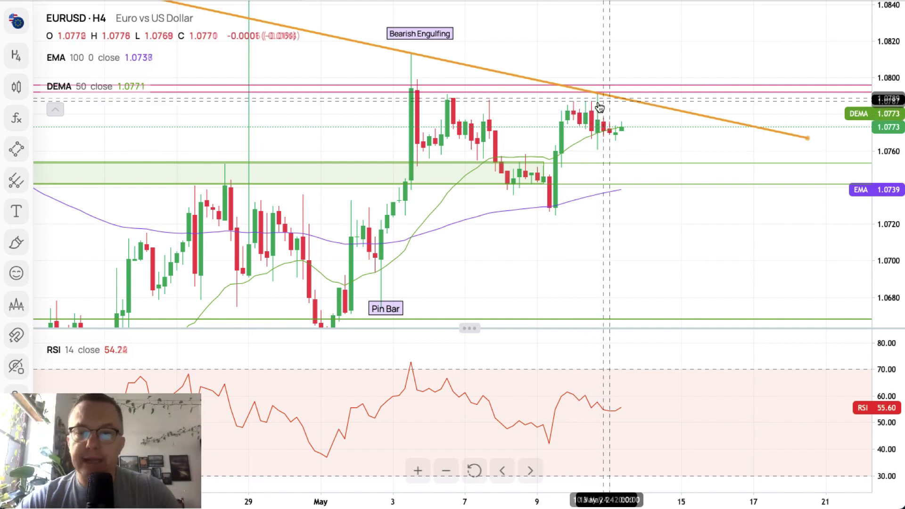
- Duplicate the red resistance line at 1.0796 and place the copy above it at about 1.0806
{"action": "key", "text": "alt+h"}
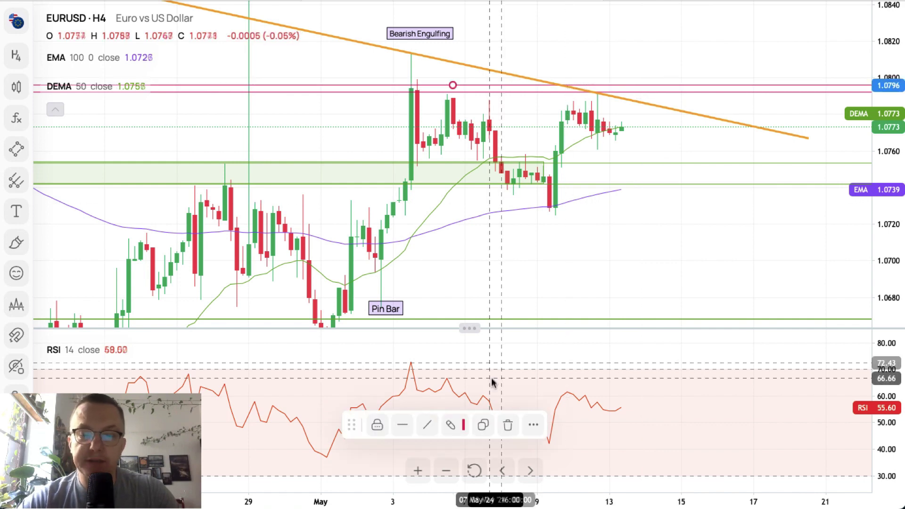
{"action": "left_click", "coordinate": [483, 425]}
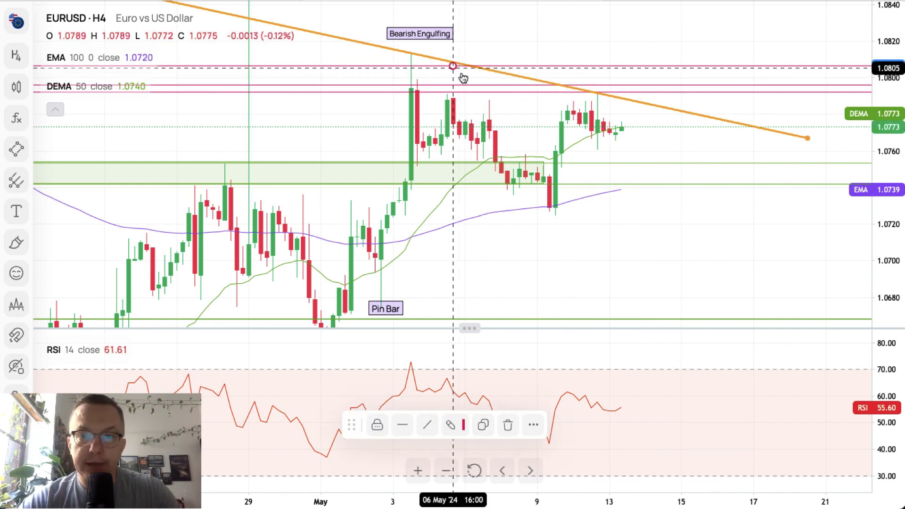
{"action": "left_click_drag", "start_coordinate": [462, 75], "coordinate": [430, 67]}
{"action": "left_click", "coordinate": [421, 66]}
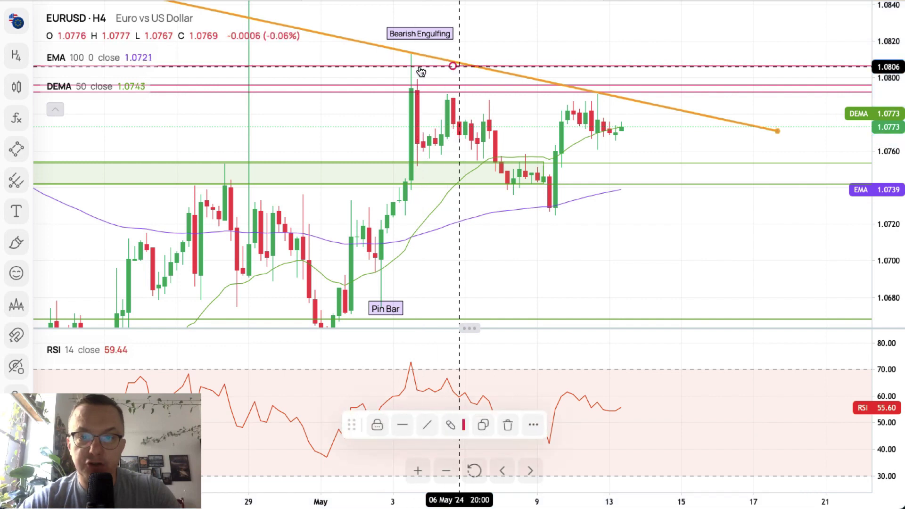
{"action": "left_click", "coordinate": [420, 68]}
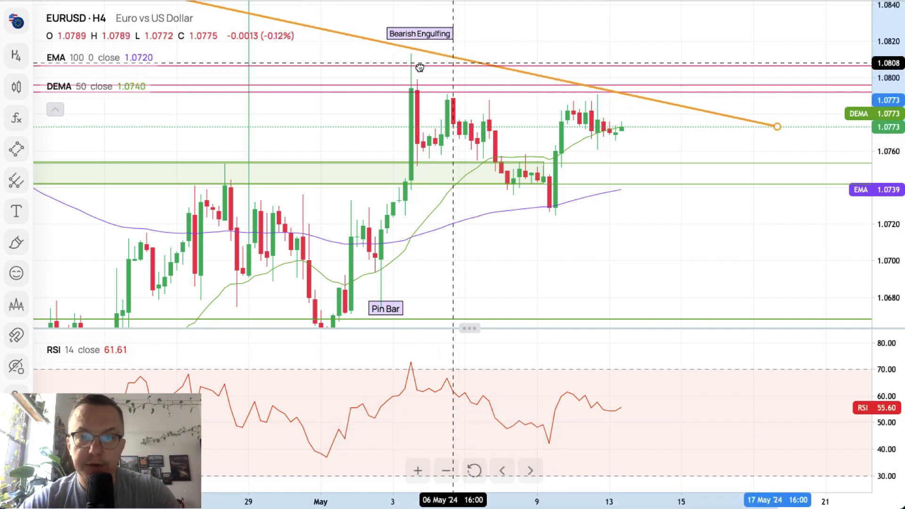
{"action": "left_click", "coordinate": [419, 68]}
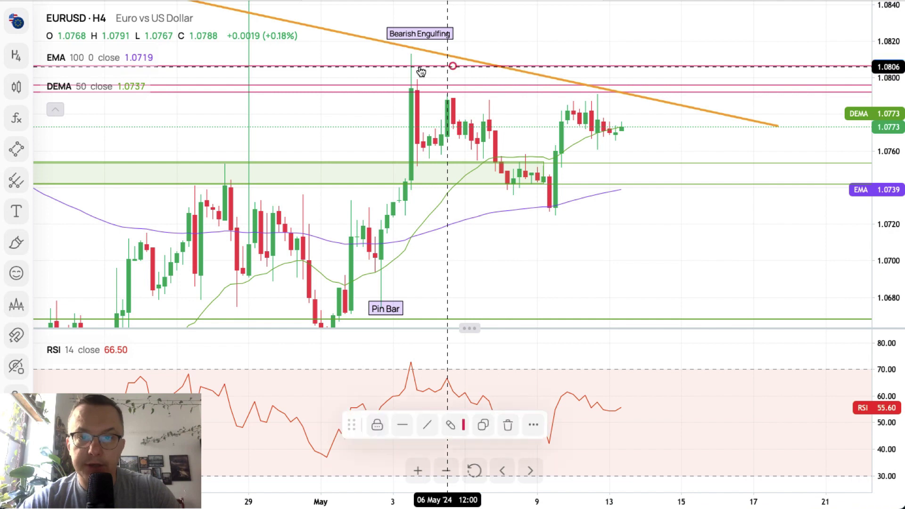
- Raise the copied red resistance line to the high of the candle under the Bearish Engulfing label, using magnet snapping
{"action": "left_click_drag", "start_coordinate": [420, 69], "coordinate": [421, 70]}
{"action": "left_click", "coordinate": [417, 58]}
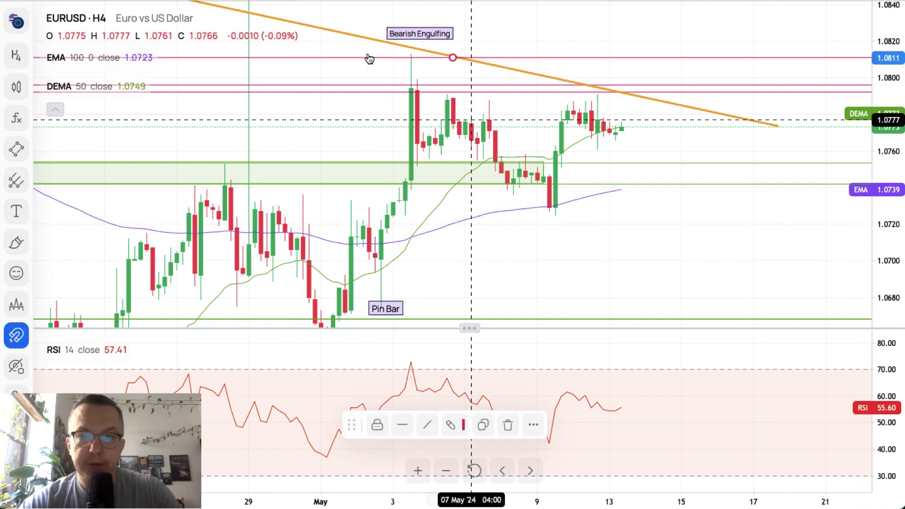
{"action": "mouse_move", "coordinate": [459, 60]}
{"action": "left_mouse_down"}
{"action": "mouse_move", "coordinate": [419, 63]}
{"action": "mouse_move", "coordinate": [433, 41]}
{"action": "left_mouse_up"}
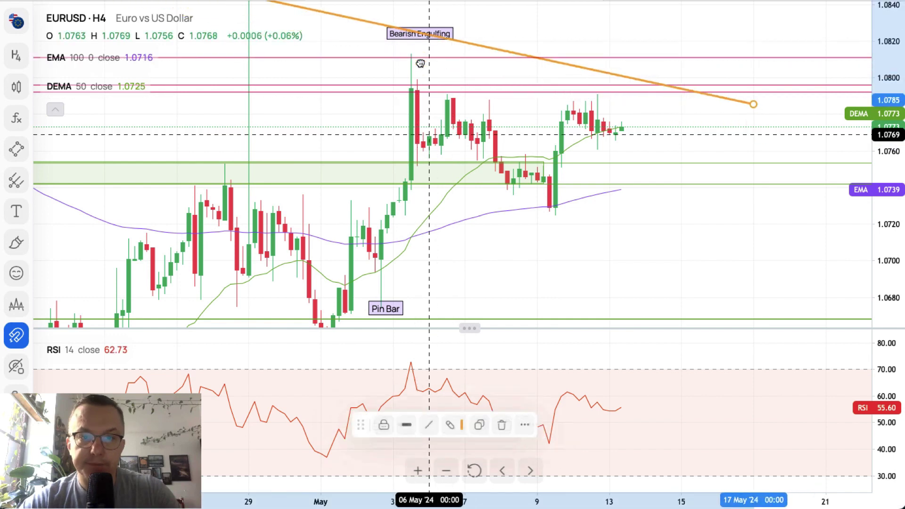
{"action": "left_click", "coordinate": [454, 59]}
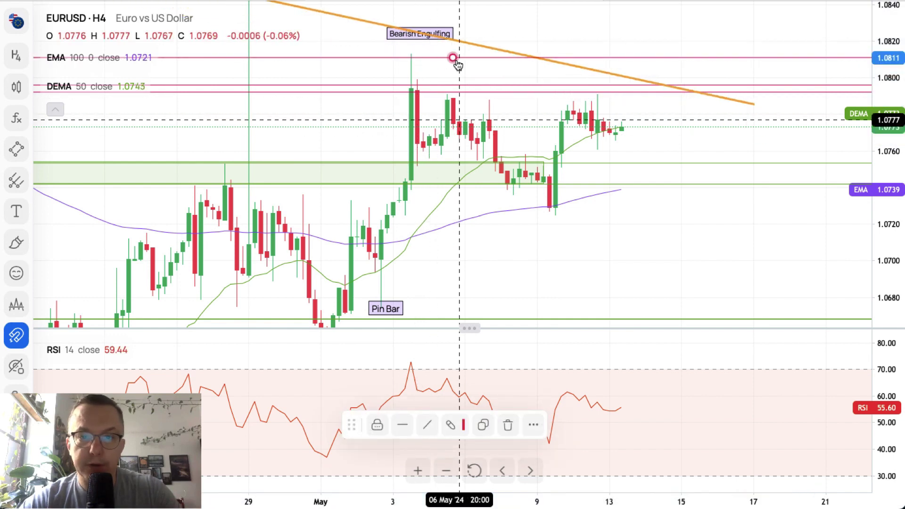
{"action": "key", "text": "Delete"}
{"action": "key", "text": "ctrl+z"}
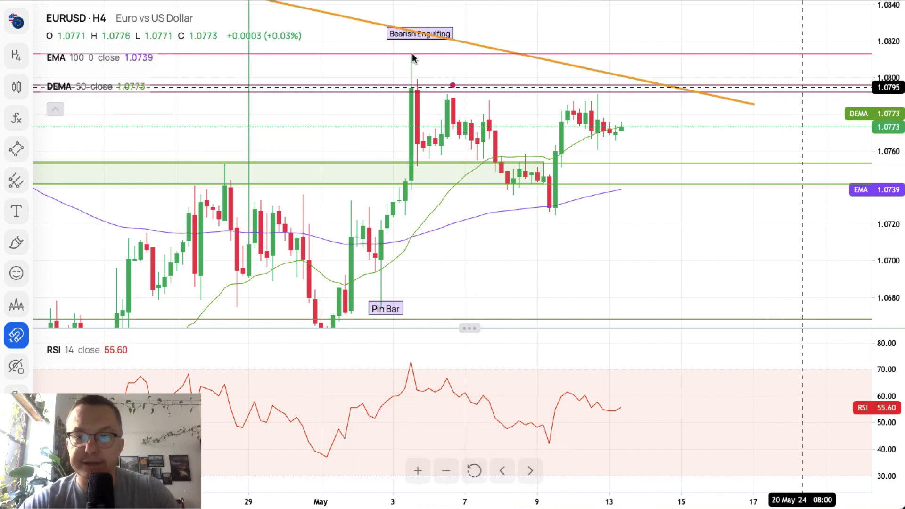
- Move the orange trend line's right end to about 1.0771 on 16 May and shift the Bearish Engulfing label slightly closer to its candle
{"action": "left_click_drag", "start_coordinate": [753, 104], "coordinate": [750, 133]}
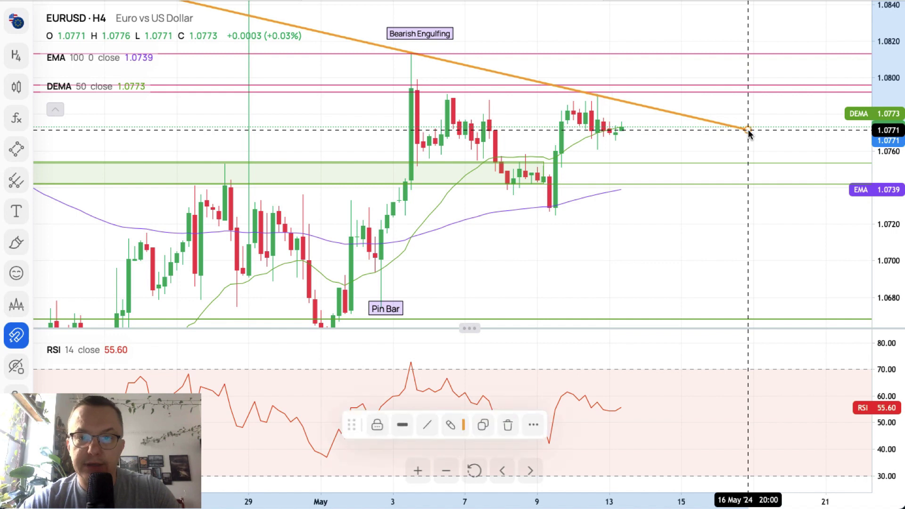
{"action": "left_click_drag", "start_coordinate": [419, 40], "coordinate": [413, 46]}
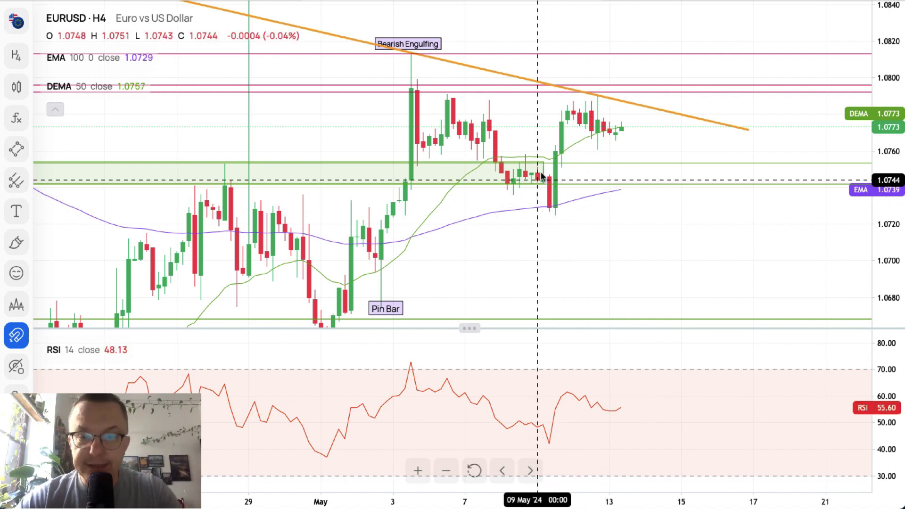
- Stretch the green zone rectangle's right edge to 20 May 04:00 and position it between about 1.0749 and 1.0657
{"action": "left_click_drag", "start_coordinate": [575, 222], "coordinate": [563, 171]}
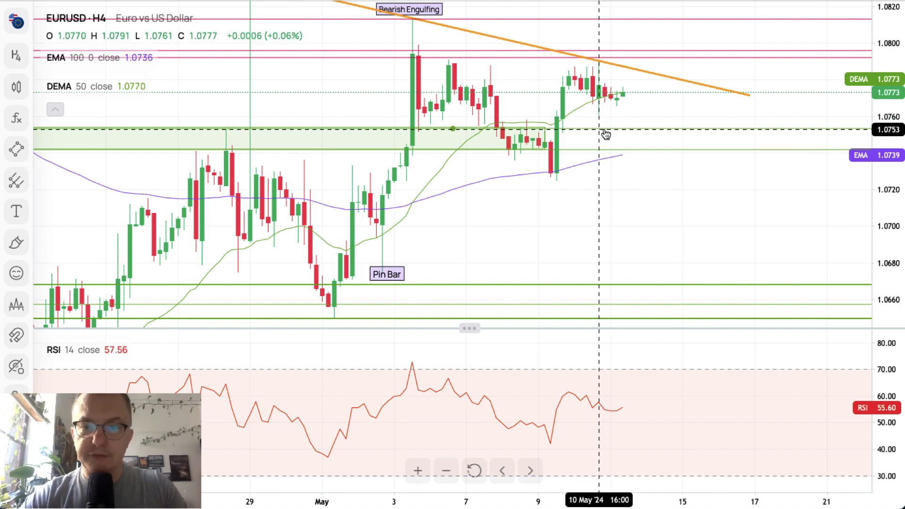
{"action": "left_click", "coordinate": [545, 127]}
{"action": "mouse_move", "coordinate": [545, 127]}
{"action": "left_mouse_down"}
{"action": "mouse_move", "coordinate": [566, 281]}
{"action": "mouse_move", "coordinate": [766, 307]}
{"action": "mouse_move", "coordinate": [779, 318]}
{"action": "left_mouse_up"}
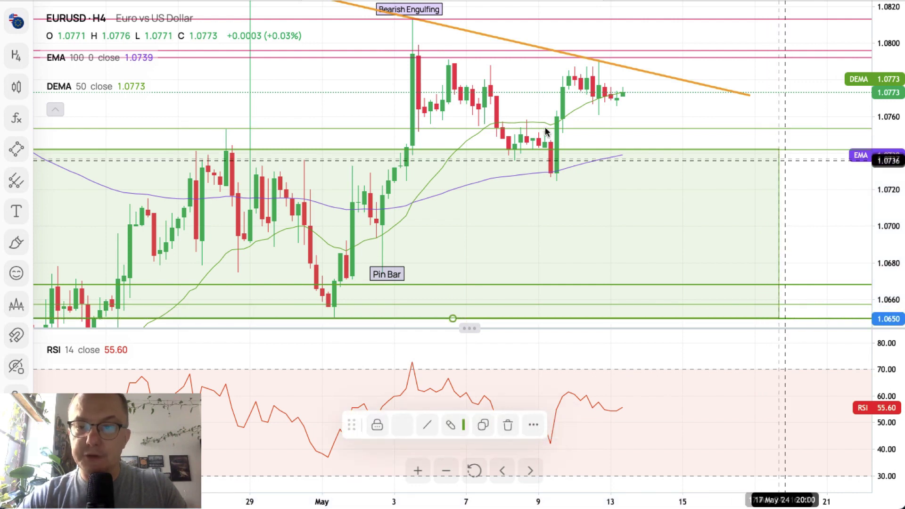
{"action": "left_click", "coordinate": [778, 164]}
{"action": "left_click_drag", "start_coordinate": [781, 169], "coordinate": [796, 139]}
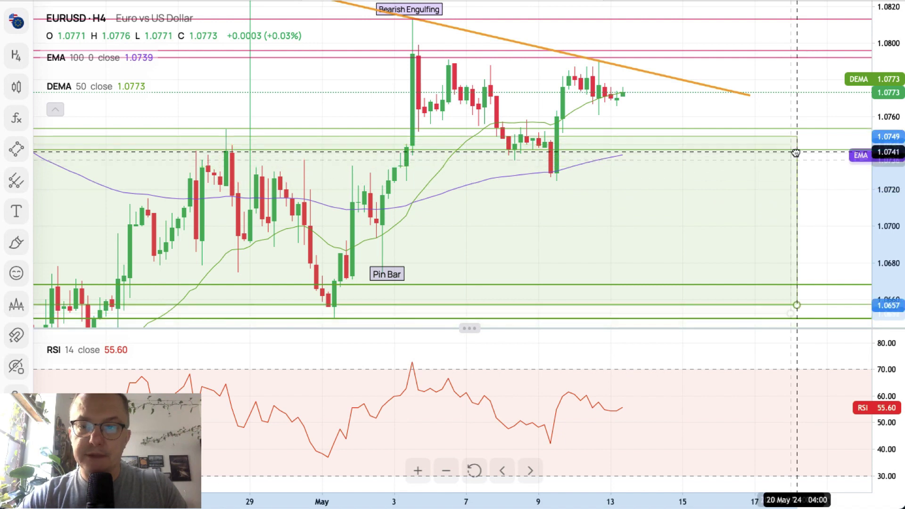
{"action": "scroll", "coordinate": [889, 201], "scroll_direction": "down", "scroll_amount": 3}
{"action": "left_click_drag", "start_coordinate": [889, 201], "coordinate": [892, 295]}
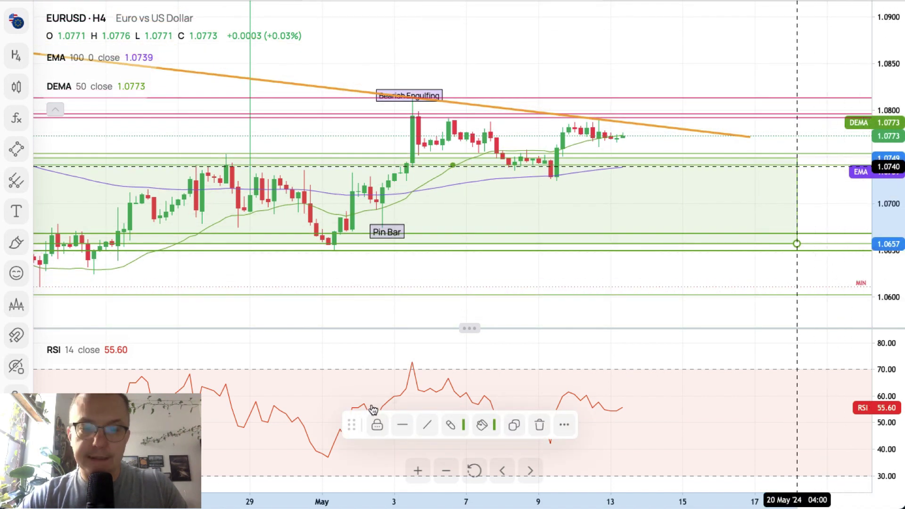
{"action": "left_click", "coordinate": [402, 424]}
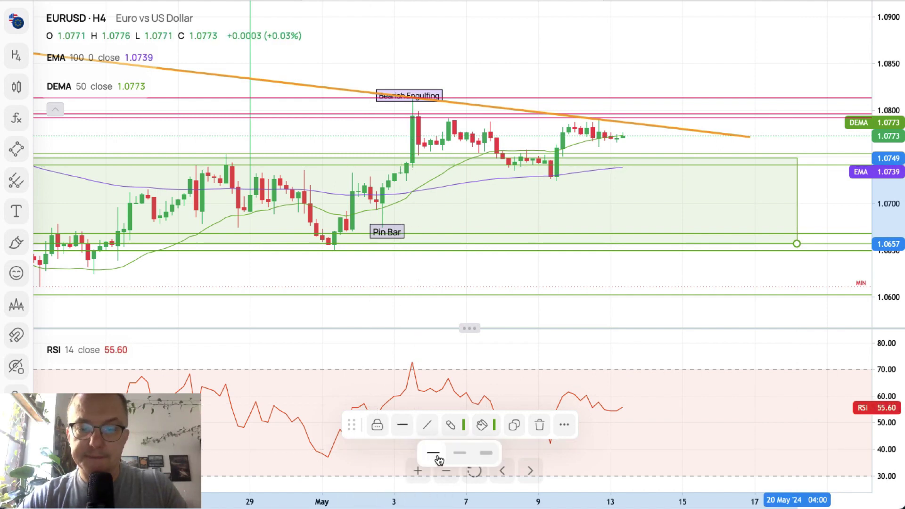
{"action": "left_click", "coordinate": [419, 366]}
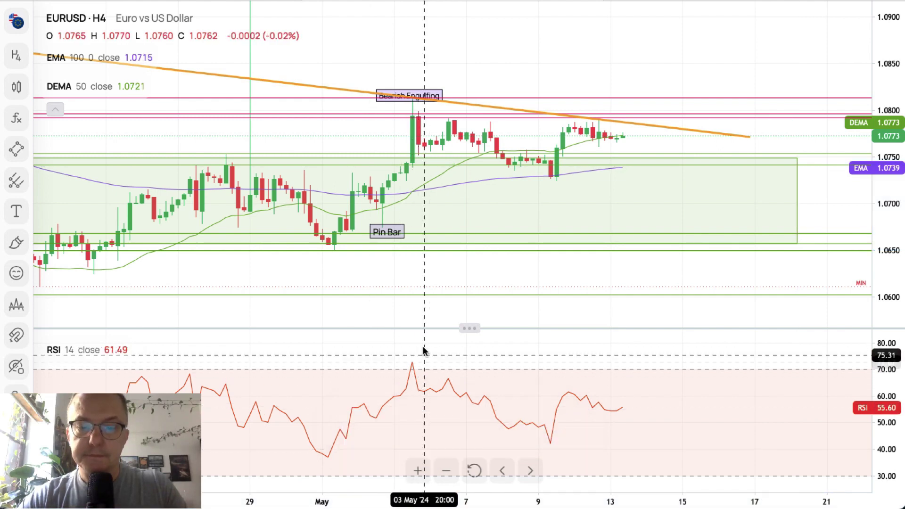
- Shrink the green zone rectangle by moving its upper starting corner to 29 April 08:00 at about 1.0668
{"action": "left_click", "coordinate": [447, 470]}
{"action": "left_click", "coordinate": [446, 471]}
{"action": "left_click", "coordinate": [446, 470]}
{"action": "left_click", "coordinate": [447, 471]}
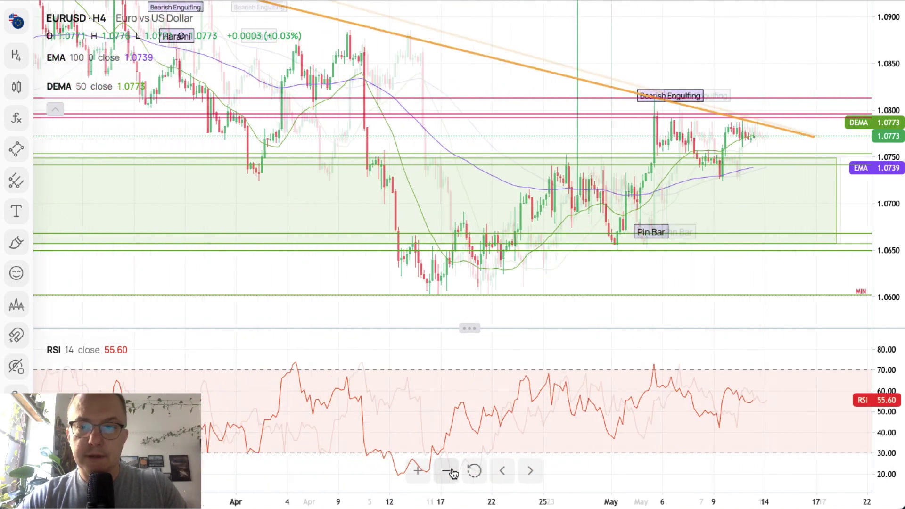
{"action": "left_click", "coordinate": [447, 471]}
{"action": "left_click", "coordinate": [447, 471]}
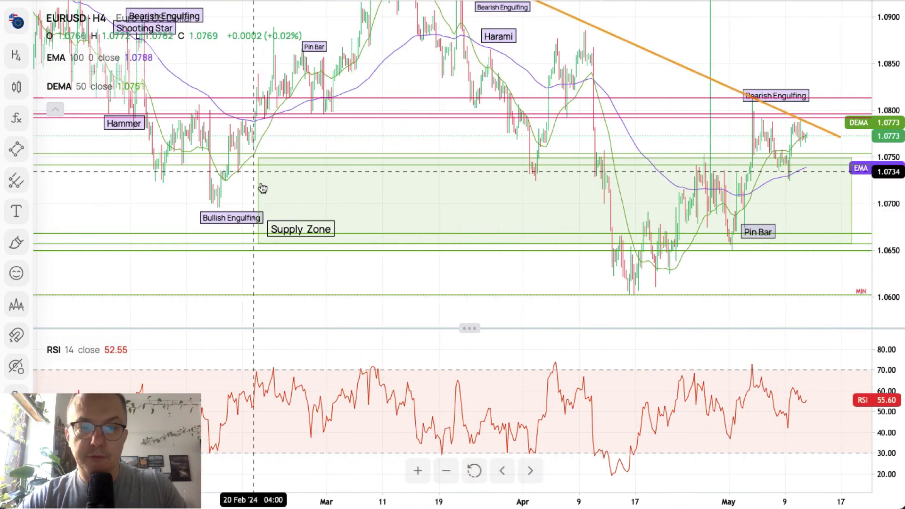
{"action": "left_click", "coordinate": [259, 168]}
{"action": "mouse_move", "coordinate": [257, 157]}
{"action": "left_mouse_down"}
{"action": "mouse_move", "coordinate": [494, 224]}
{"action": "mouse_move", "coordinate": [713, 233]}
{"action": "left_mouse_up"}
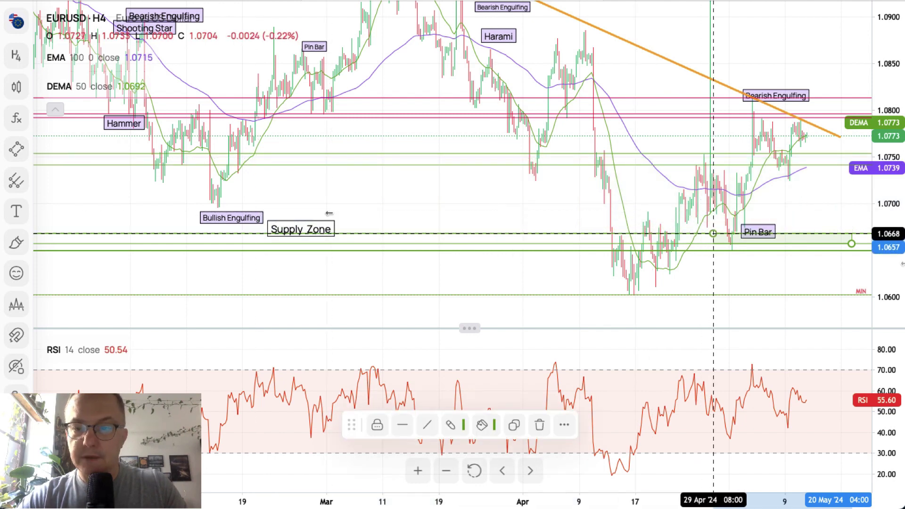
- Lower the thin green support line at 1.0657 to 1.0650, beneath the narrowed green zone
{"action": "left_click", "coordinate": [854, 252]}
{"action": "left_click_drag", "start_coordinate": [854, 252], "coordinate": [856, 243]}
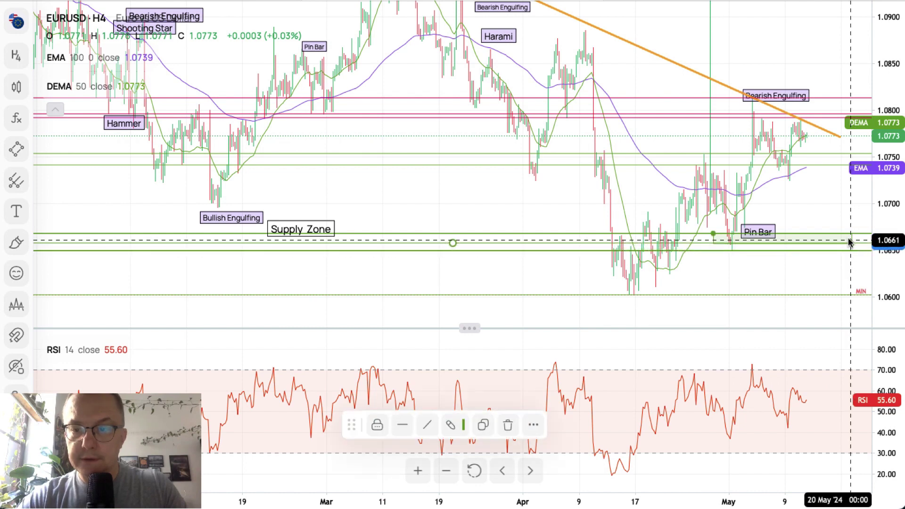
{"action": "left_click", "coordinate": [473, 470]}
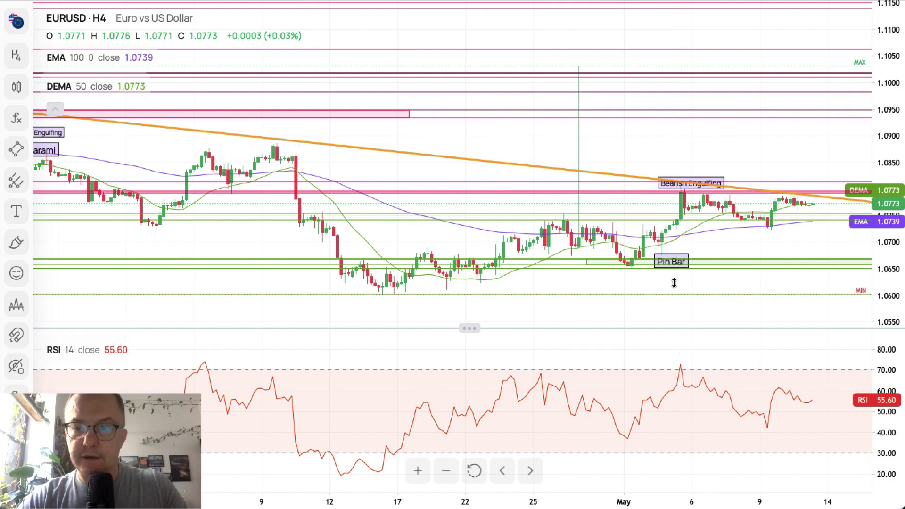
{"action": "left_click_drag", "start_coordinate": [890, 250], "coordinate": [890, 283]}
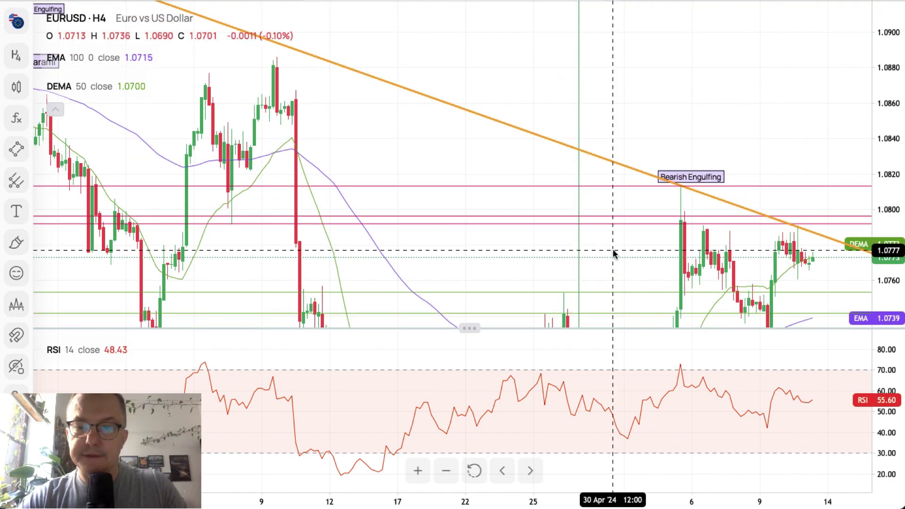
{"action": "left_click_drag", "start_coordinate": [616, 250], "coordinate": [434, 104]}
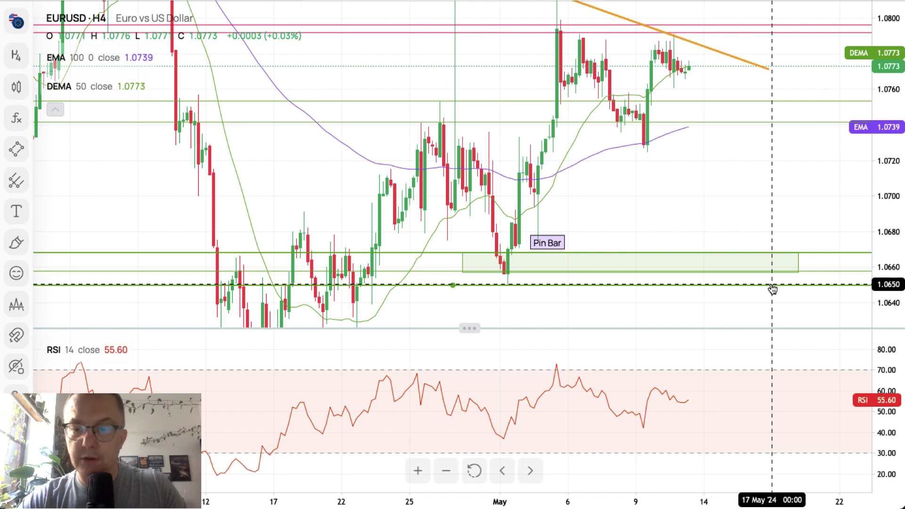
{"action": "left_click", "coordinate": [798, 262]}
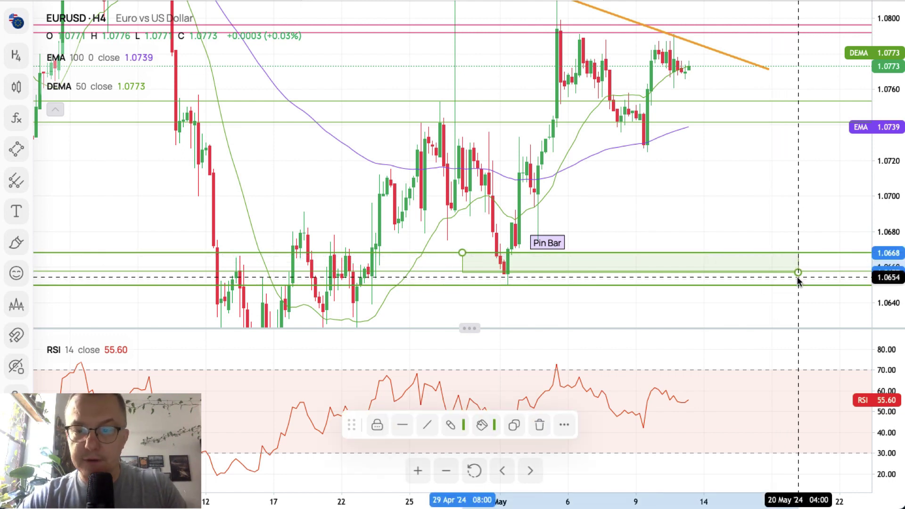
{"action": "left_click", "coordinate": [801, 286]}
{"action": "left_click", "coordinate": [801, 286]}
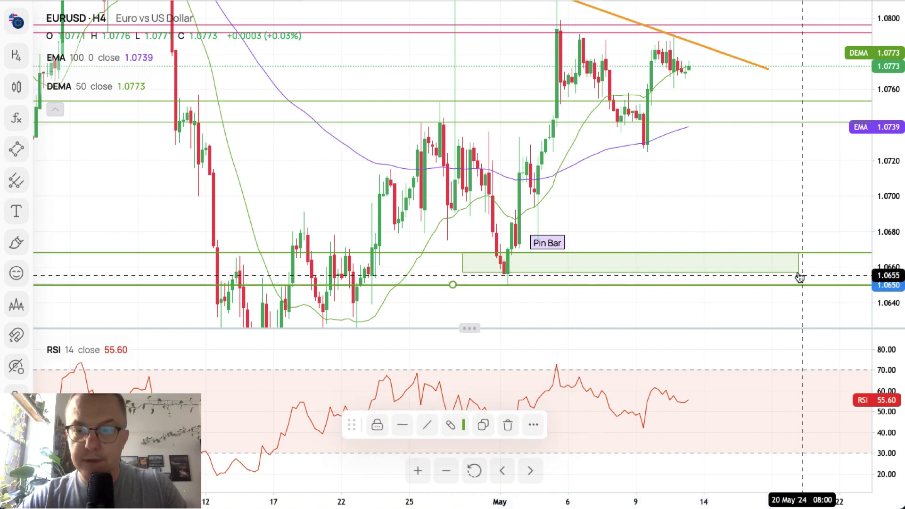
- Extend the green zone's lower end corner to about 22 May, with its base on the 1.0650 support line
{"action": "left_click_drag", "start_coordinate": [799, 272], "coordinate": [843, 289]}
{"action": "scroll", "coordinate": [720, 196], "scroll_direction": "right", "scroll_amount": 3}
{"action": "left_click_drag", "start_coordinate": [896, 172], "coordinate": [897, 227]}
{"action": "scroll", "coordinate": [666, 182], "scroll_direction": "down", "scroll_amount": 3}
{"action": "scroll", "coordinate": [657, 127], "scroll_direction": "up", "scroll_amount": 1}
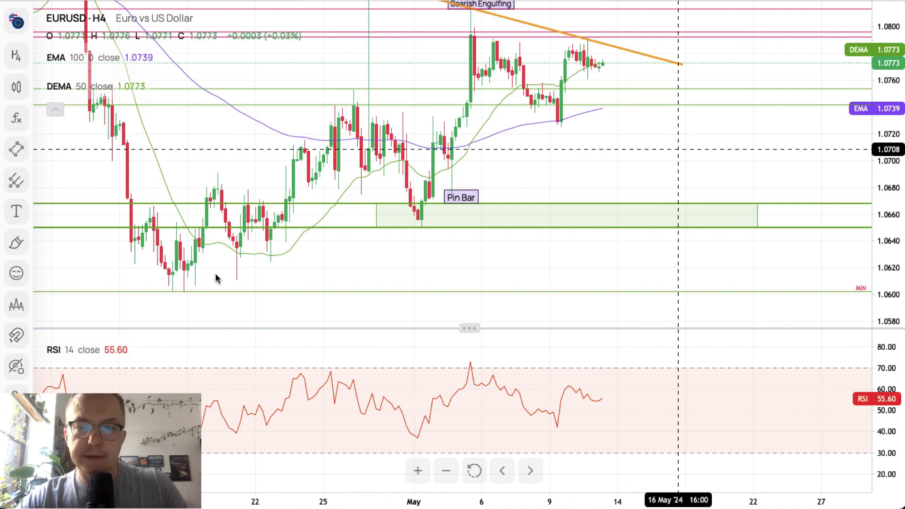
- Move the Pin Bar label aside to clear its candle and place it back just above the green zone, slightly earlier in time
{"action": "left_click_drag", "start_coordinate": [470, 195], "coordinate": [556, 164]}
{"action": "left_click", "coordinate": [270, 282]}
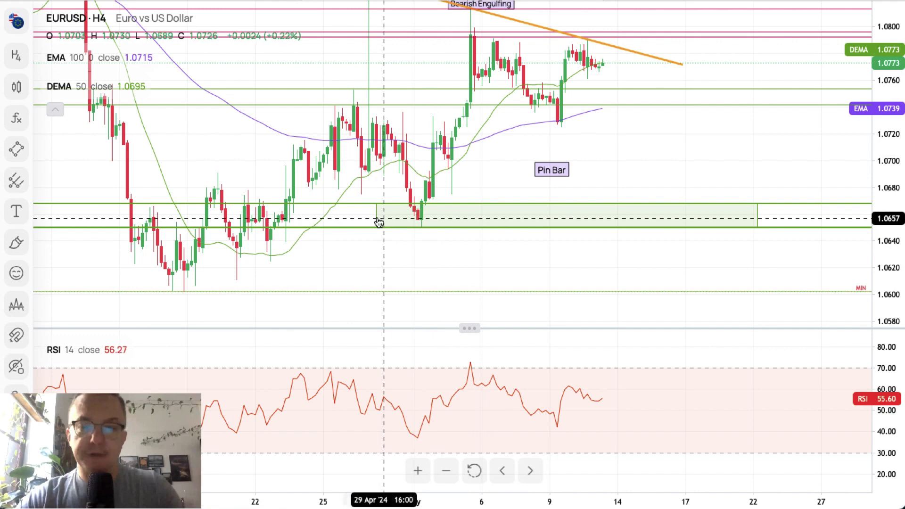
{"action": "left_click_drag", "start_coordinate": [556, 170], "coordinate": [458, 203]}
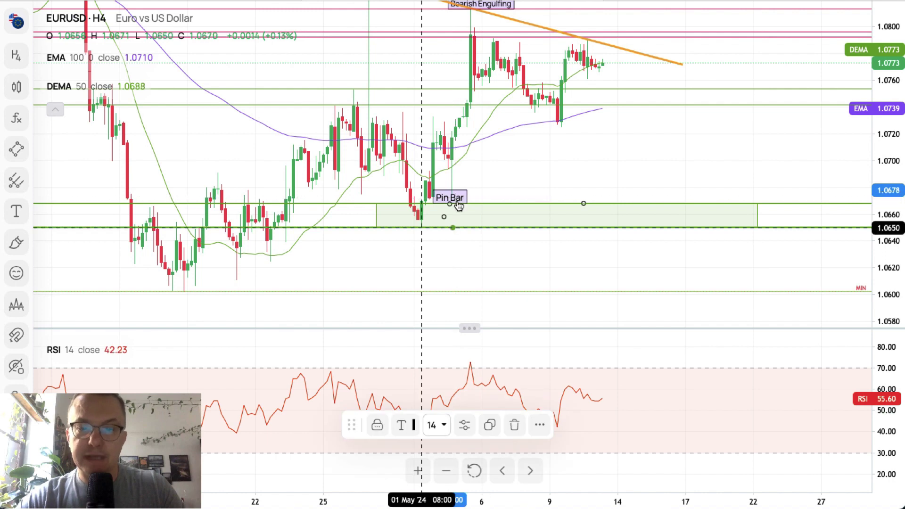
{"action": "left_click", "coordinate": [599, 111]}
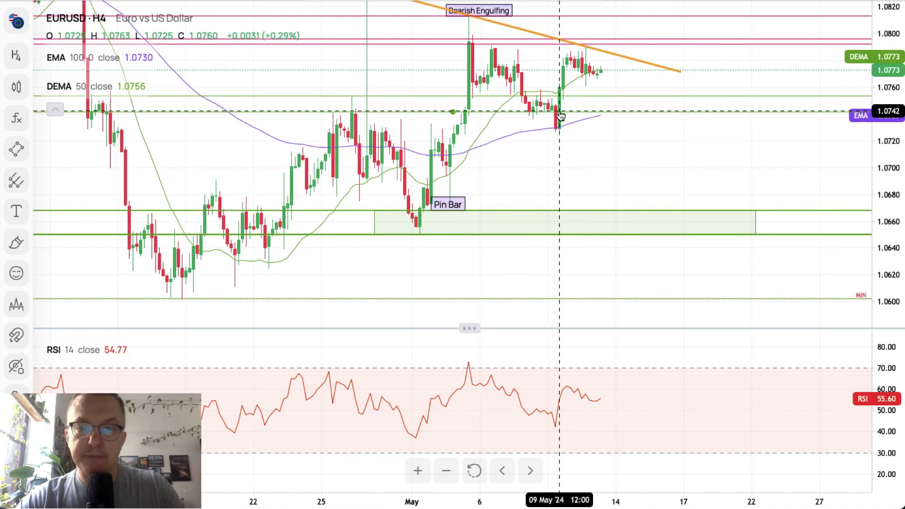
- Duplicate the Bearish Engulfing label, leaving one copy below the 9 May candle and placing the other above the 3 May high
{"action": "left_click", "coordinate": [493, 12]}
{"action": "mouse_move", "coordinate": [492, 12]}
{"action": "left_mouse_down"}
{"action": "mouse_move", "coordinate": [518, 120]}
{"action": "mouse_move", "coordinate": [593, 158]}
{"action": "left_mouse_up"}
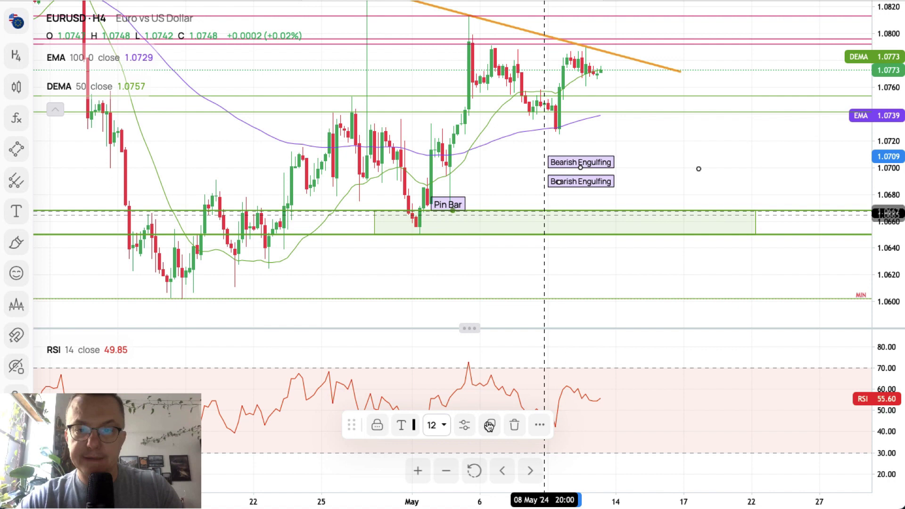
{"action": "key", "text": "ctrl+z"}
{"action": "left_click_drag", "start_coordinate": [494, 10], "coordinate": [469, 0]}
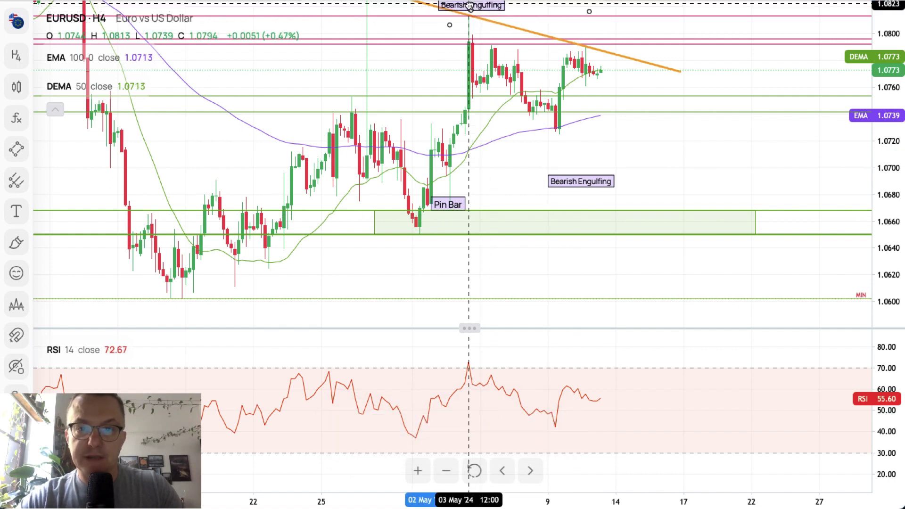
- Change the text of the lower Bearish Engulfing label to Bullish Engulfing
{"action": "left_click", "coordinate": [568, 185]}
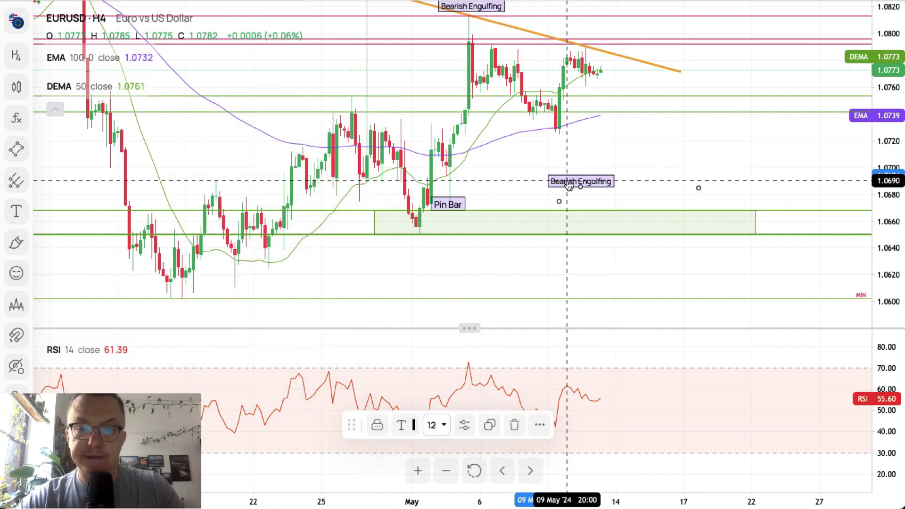
{"action": "left_click", "coordinate": [408, 419]}
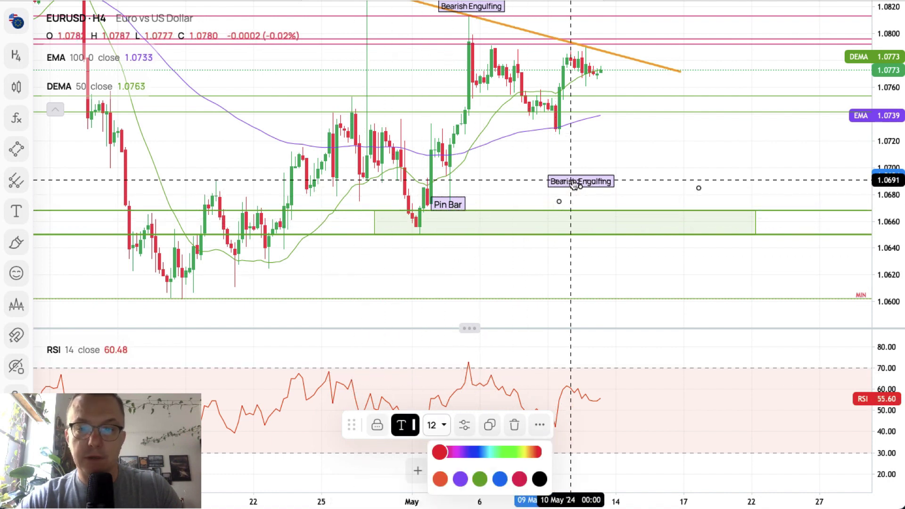
{"action": "double_click", "coordinate": [574, 183]}
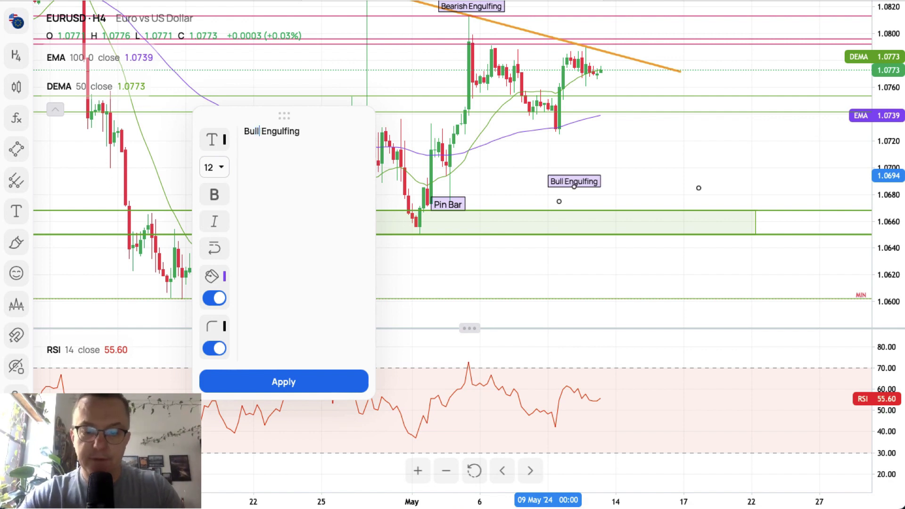
{"action": "type", "text": "Bullish"}
{"action": "left_click", "coordinate": [289, 382]}
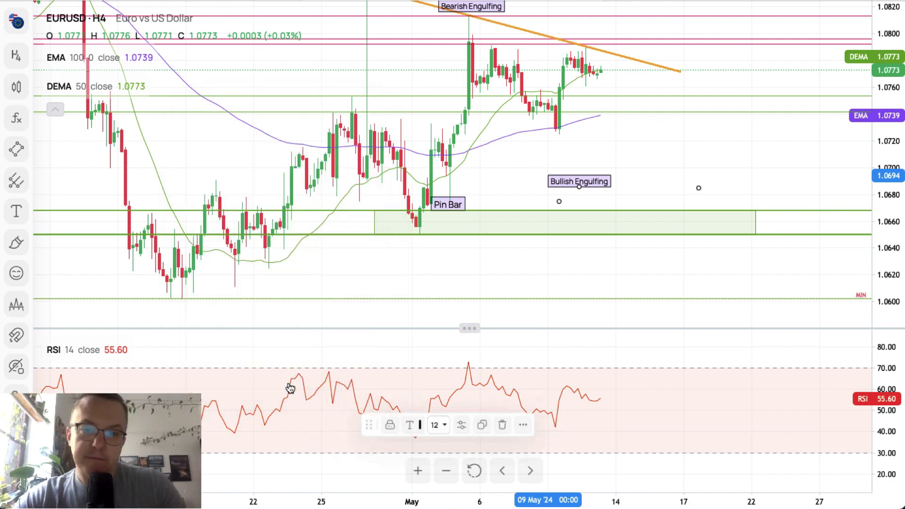
- Place the Bullish Engulfing label with a small gap just below the low of the 9 May candle
{"action": "left_click_drag", "start_coordinate": [581, 183], "coordinate": [563, 141]}
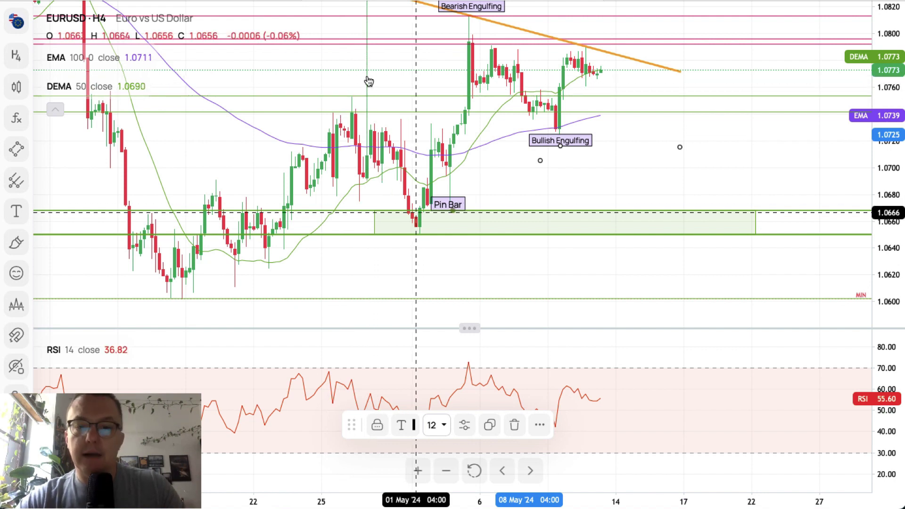
{"action": "left_click", "coordinate": [632, 176]}
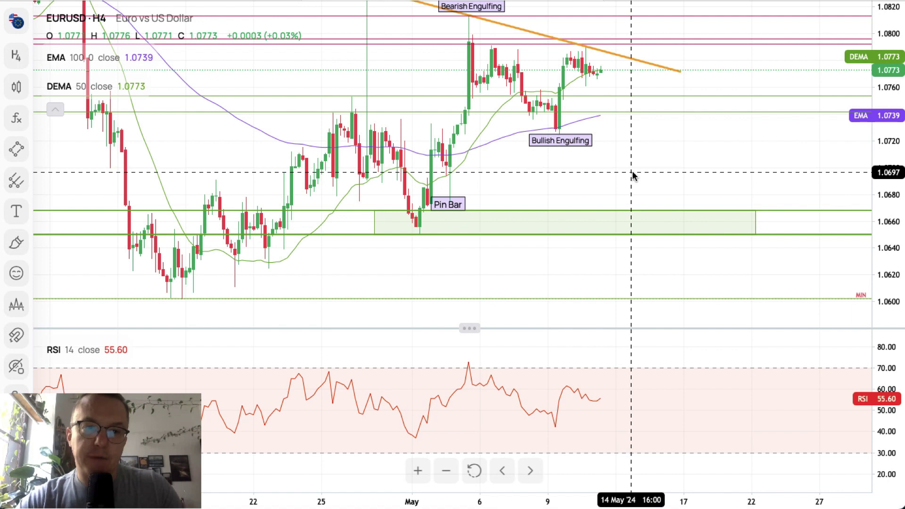
{"action": "left_click_drag", "start_coordinate": [899, 175], "coordinate": [898, 169]}
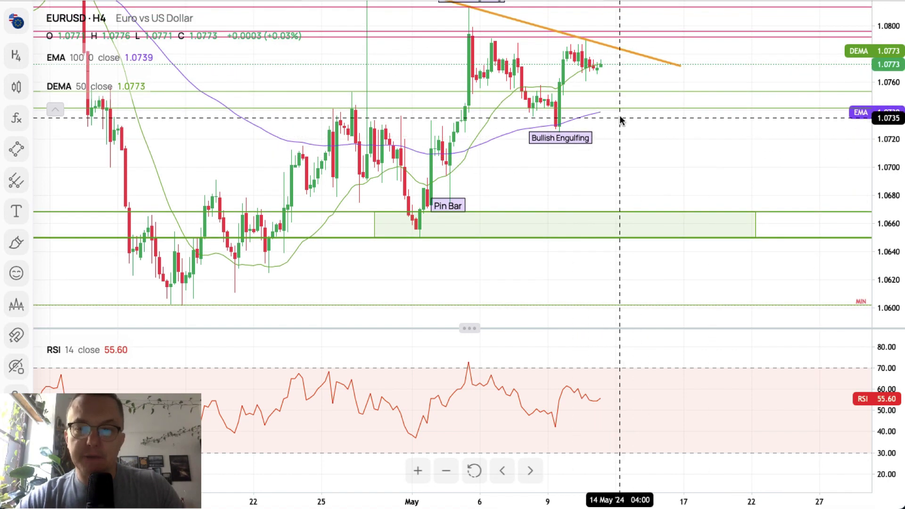
{"action": "left_click_drag", "start_coordinate": [566, 138], "coordinate": [566, 144]}
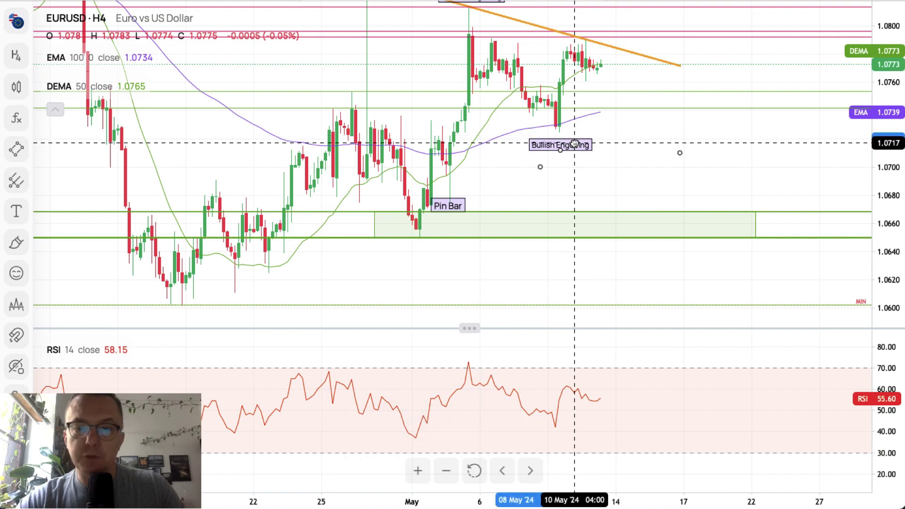
- Raise the thick green support line from 1.0650 to the 9 May low at about 1.0724
{"action": "left_click", "coordinate": [326, 238]}
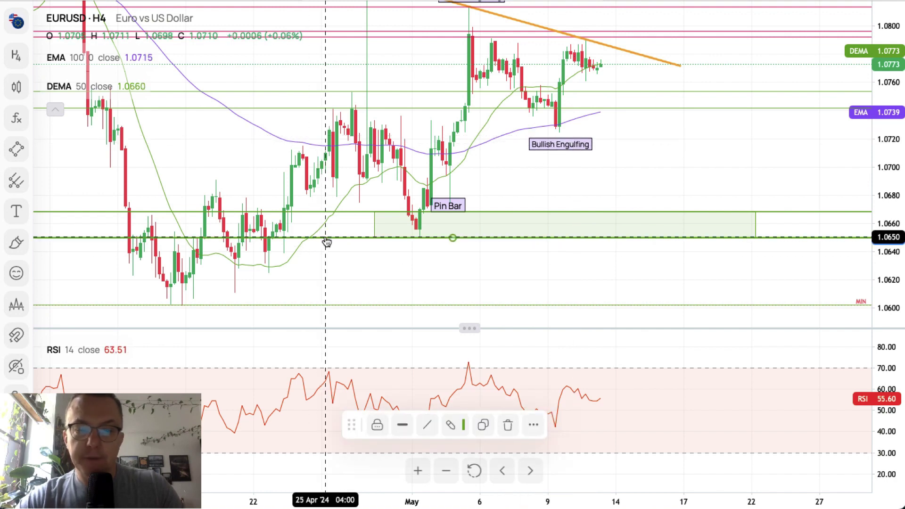
{"action": "left_click", "coordinate": [471, 214]}
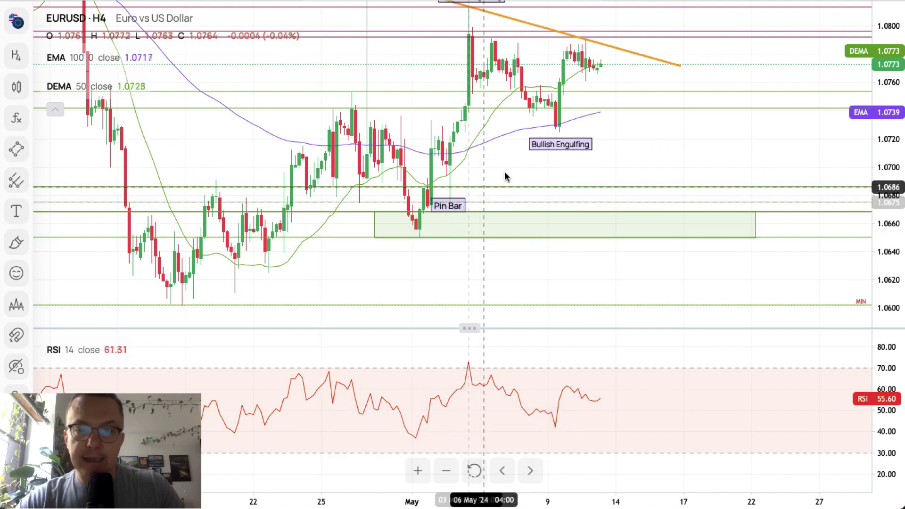
{"action": "left_click", "coordinate": [560, 132]}
{"action": "left_click", "coordinate": [707, 33]}
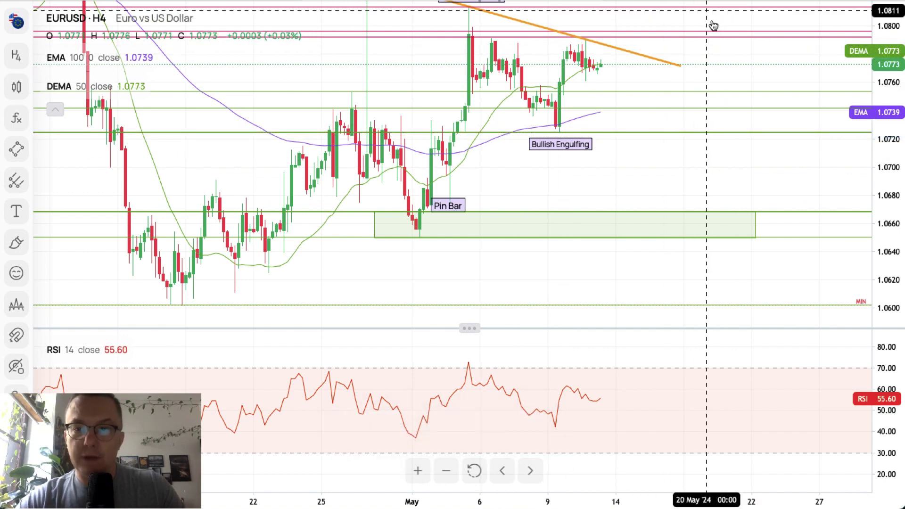
- Switch the chart from EURUSD to the GBPUSD market
{"action": "left_click_drag", "start_coordinate": [723, 71], "coordinate": [723, 85]}
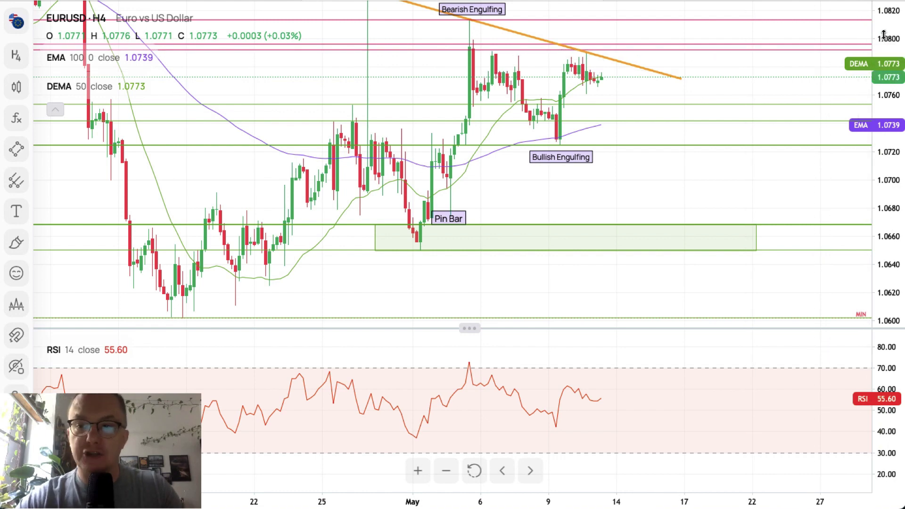
{"action": "left_click_drag", "start_coordinate": [884, 34], "coordinate": [886, 45]}
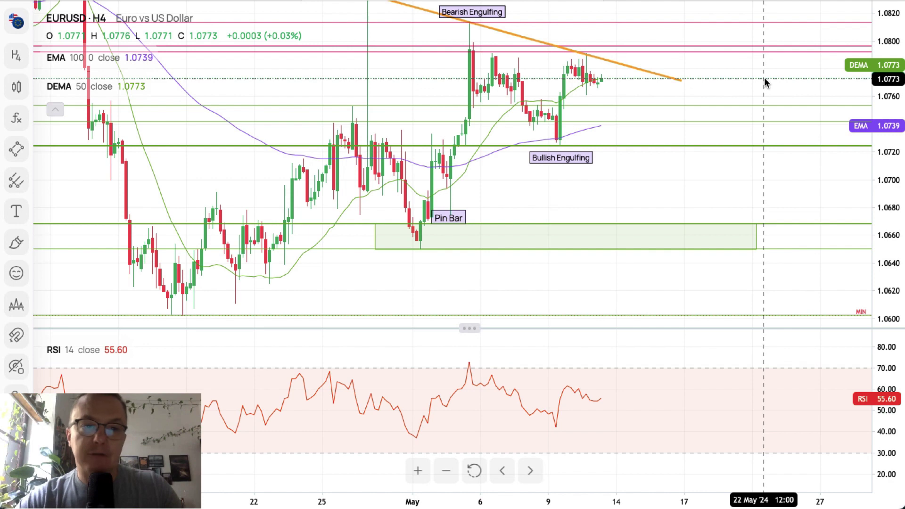
{"action": "left_click", "coordinate": [21, 24]}
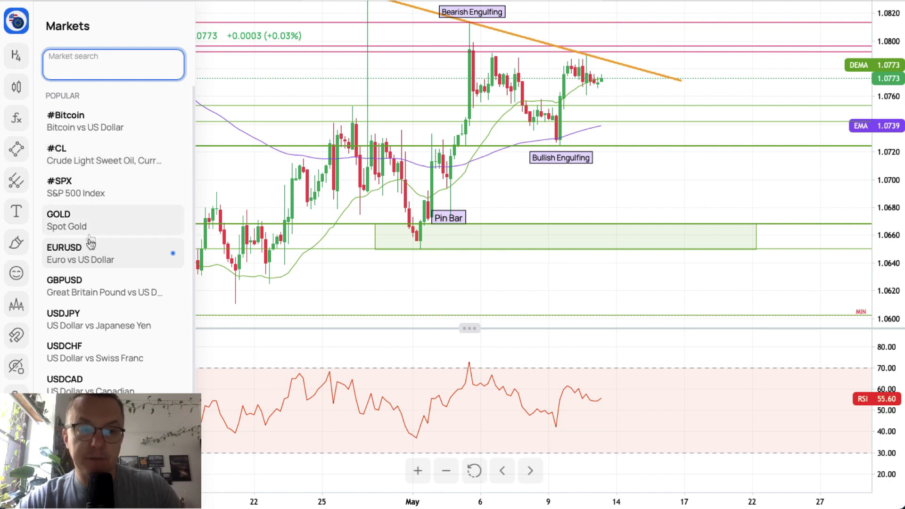
{"action": "left_click", "coordinate": [89, 288]}
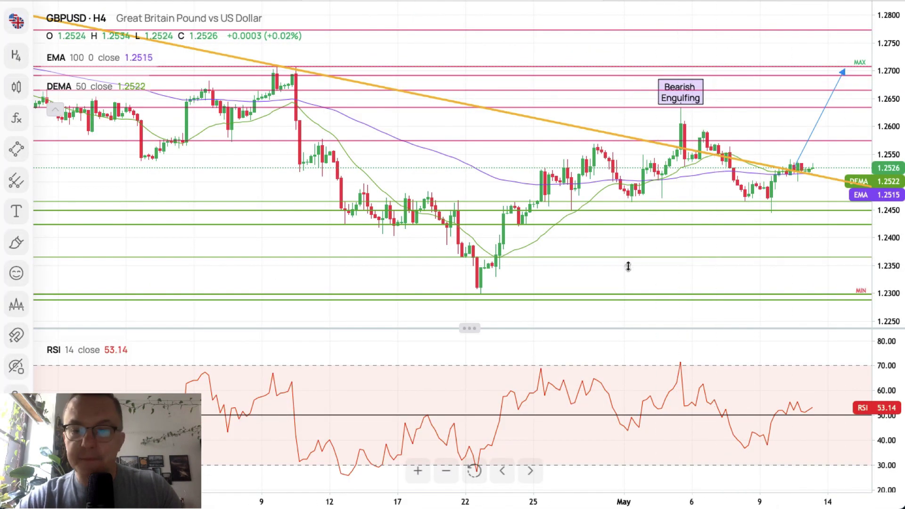
- Examine the blue arrow and the full course of the orange trend line descending from the 8 March high on the GBPUSD chart
{"action": "scroll", "coordinate": [432, 441], "scroll_direction": "right", "scroll_amount": 6}
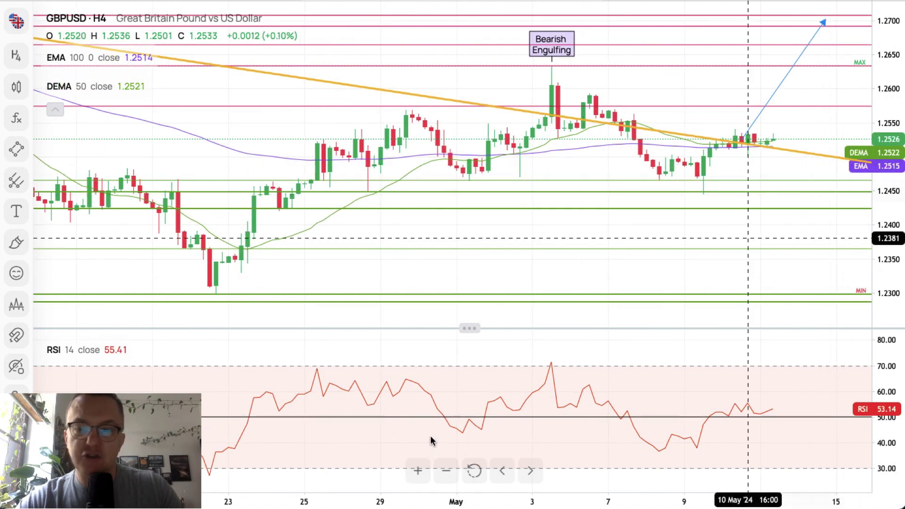
{"action": "left_click_drag", "start_coordinate": [607, 236], "coordinate": [525, 233]}
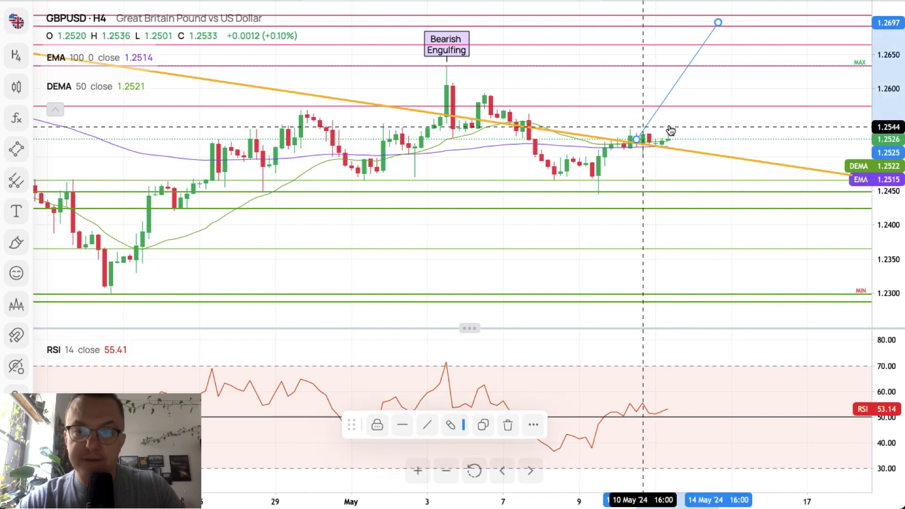
{"action": "mouse_move", "coordinate": [665, 144]}
{"action": "left_mouse_down"}
{"action": "mouse_move", "coordinate": [659, 97]}
{"action": "mouse_move", "coordinate": [647, 140]}
{"action": "left_mouse_up"}
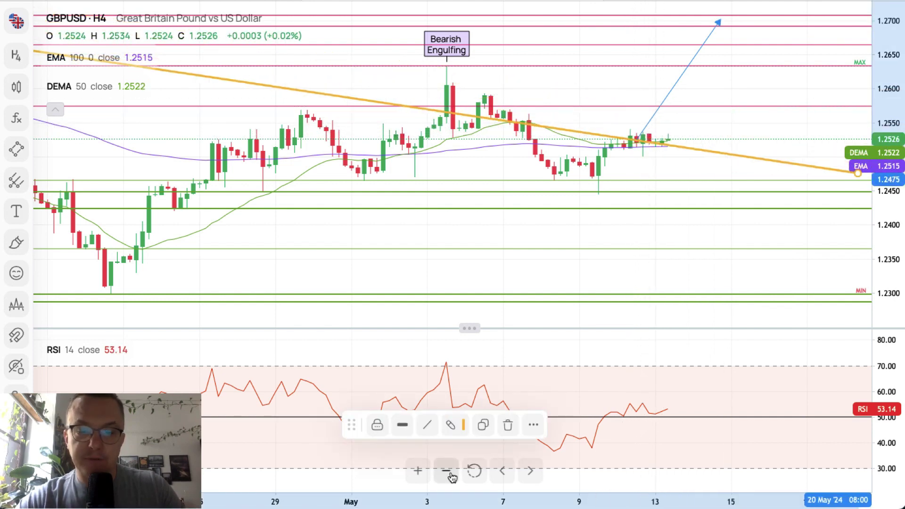
{"action": "left_click", "coordinate": [450, 475]}
{"action": "left_click", "coordinate": [450, 475]}
{"action": "left_click", "coordinate": [450, 475]}
{"action": "left_click", "coordinate": [450, 475]}
{"action": "left_click", "coordinate": [450, 475]}
{"action": "left_click", "coordinate": [450, 475]}
{"action": "left_click", "coordinate": [450, 475]}
{"action": "left_click", "coordinate": [450, 475]}
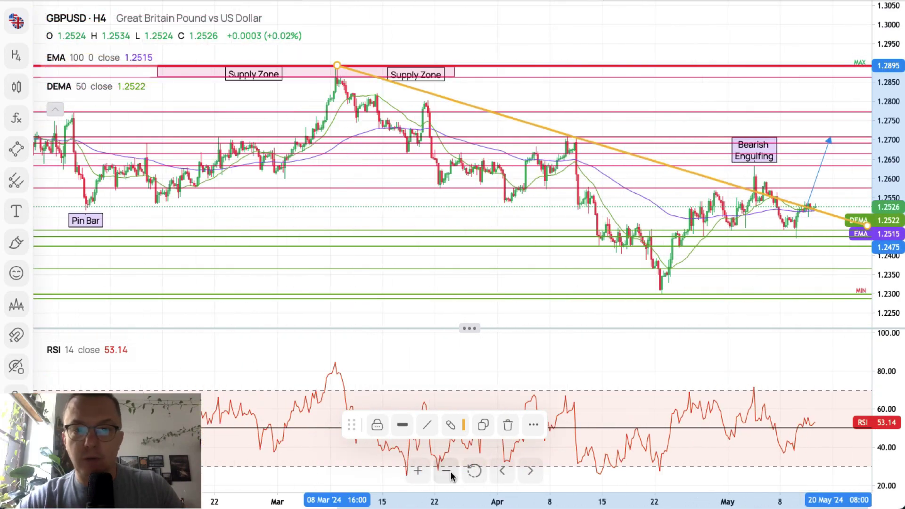
{"action": "left_click", "coordinate": [540, 110]}
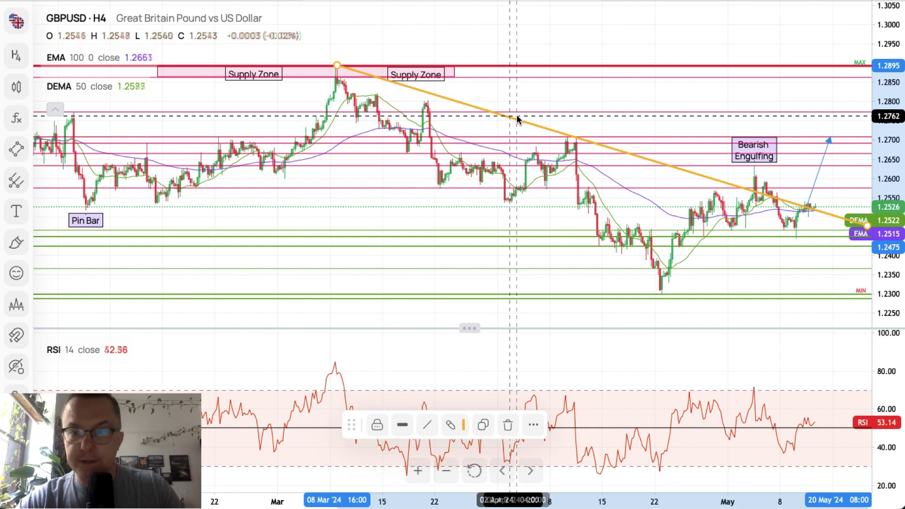
- Lower and shorten the blue arrow so it rises from about 1.2580 to about 1.2680
{"action": "left_click_drag", "start_coordinate": [817, 179], "coordinate": [817, 173]}
{"action": "left_click_drag", "start_coordinate": [834, 121], "coordinate": [826, 150]}
{"action": "left_click", "coordinate": [818, 199]}
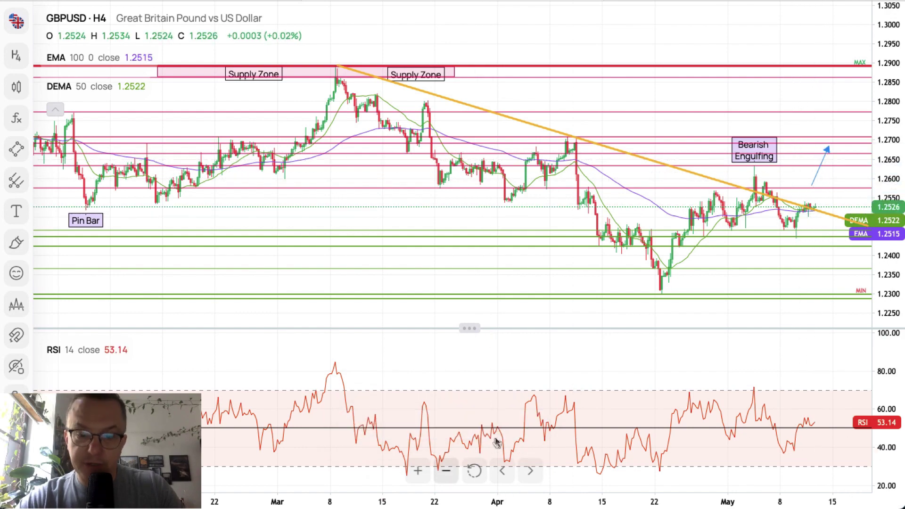
- Draw a horizontal ray starting at the 10 May 08:00 candle's high, at 1.2540
{"action": "left_click", "coordinate": [418, 471]}
{"action": "left_click", "coordinate": [418, 471]}
{"action": "left_click", "coordinate": [418, 472]}
{"action": "left_click", "coordinate": [420, 472]}
{"action": "left_click_drag", "start_coordinate": [892, 249], "coordinate": [898, 131]}
{"action": "left_click_drag", "start_coordinate": [684, 162], "coordinate": [513, 232]}
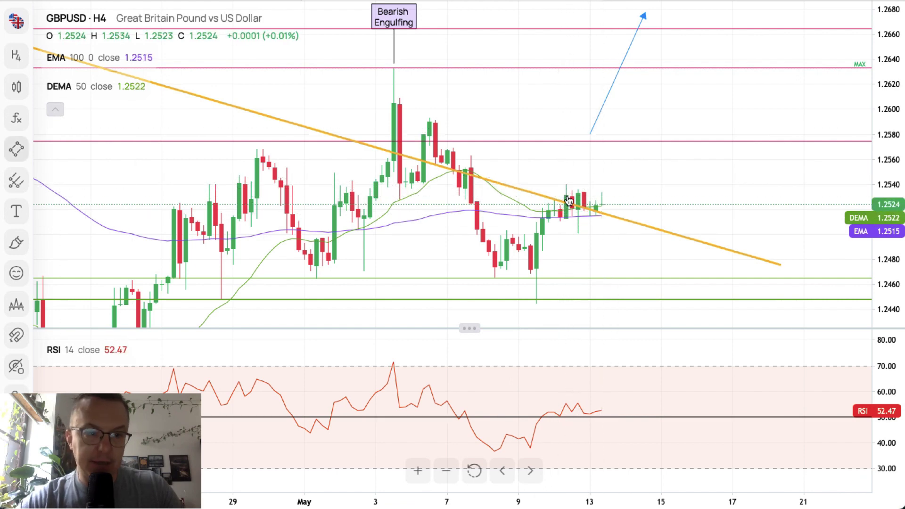
{"action": "left_click", "coordinate": [16, 149]}
{"action": "left_click", "coordinate": [94, 217]}
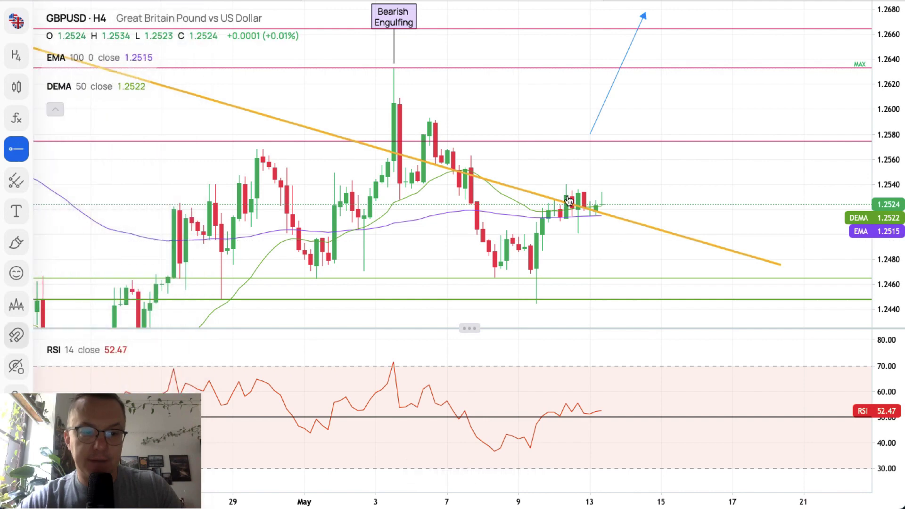
{"action": "left_click", "coordinate": [567, 198]}
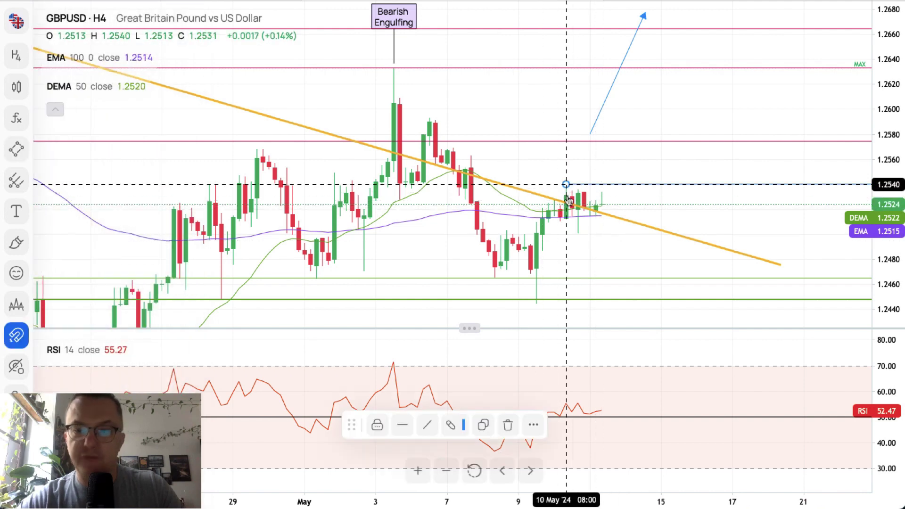
- Raise the pink resistance line nearest above the current price to the red 3 May candle's high at 1.2609 and make the blue arrow run from 1.2544 to 1.2606
{"action": "left_click", "coordinate": [608, 91]}
{"action": "left_click_drag", "start_coordinate": [607, 91], "coordinate": [636, 136]}
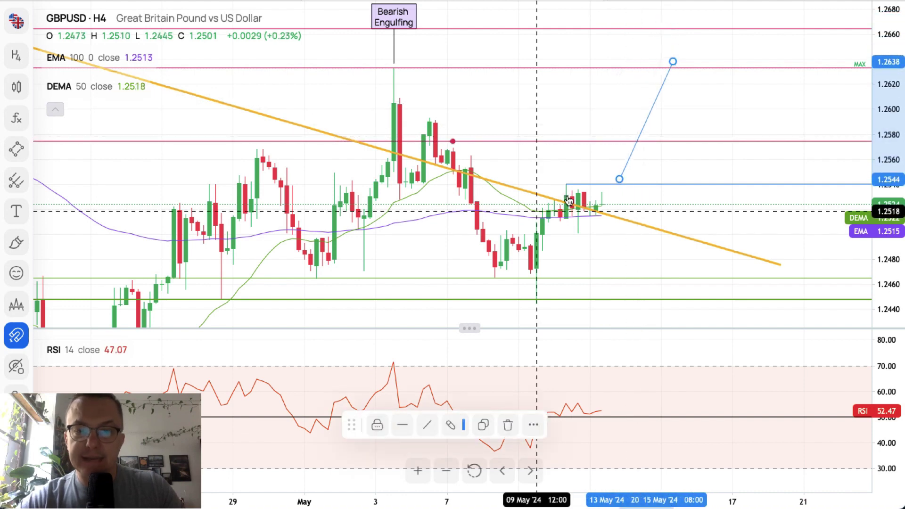
{"action": "left_click_drag", "start_coordinate": [453, 142], "coordinate": [400, 100]}
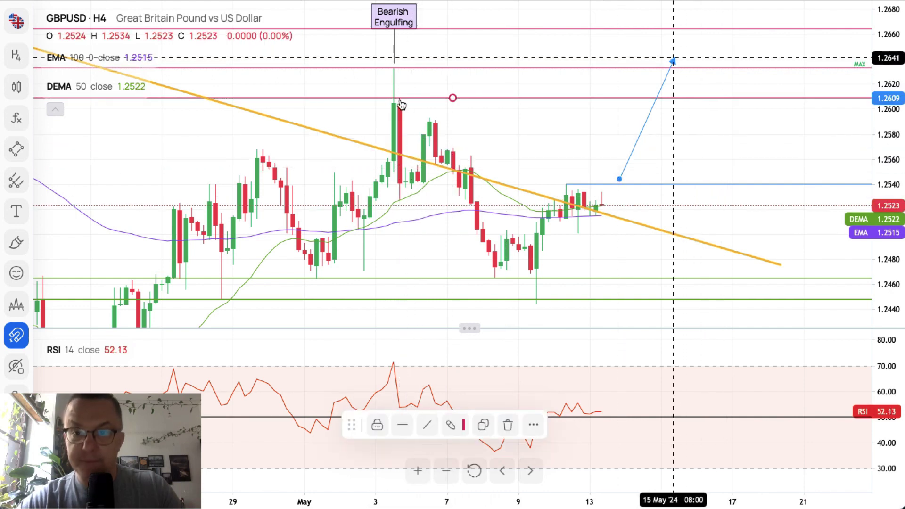
{"action": "left_click_drag", "start_coordinate": [672, 60], "coordinate": [655, 101]}
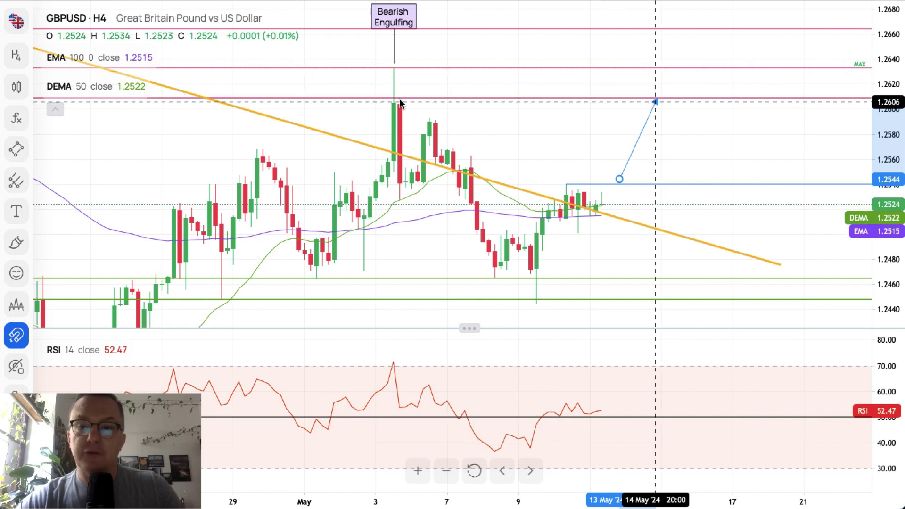
{"action": "left_click", "coordinate": [701, 134]}
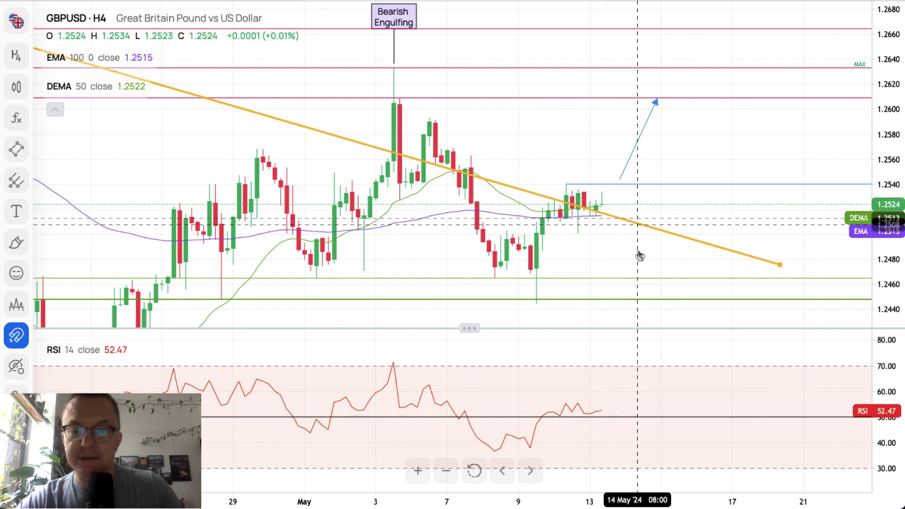
- Move the thick green support line to the low of the 9 May 12:00 candle at 1.2445
{"action": "mouse_move", "coordinate": [616, 245]}
{"action": "left_mouse_down"}
{"action": "mouse_move", "coordinate": [620, 210]}
{"action": "mouse_move", "coordinate": [624, 241]}
{"action": "left_mouse_up"}
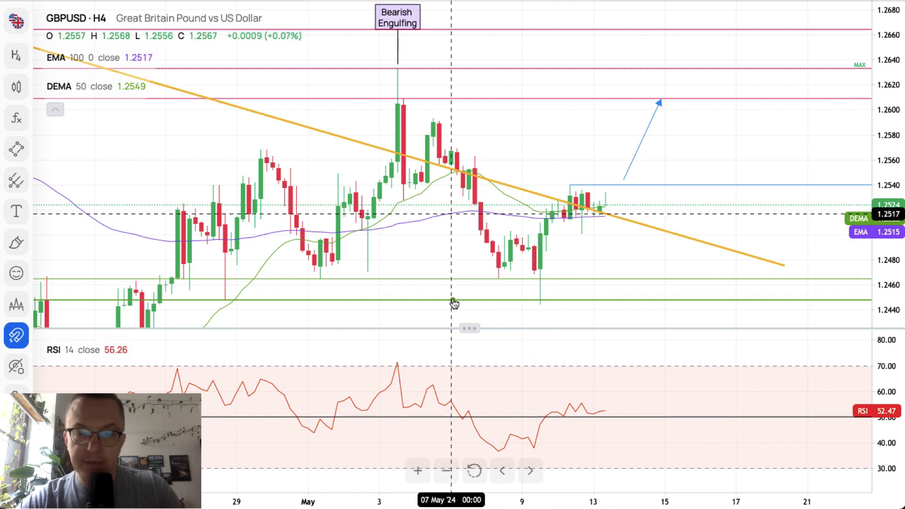
{"action": "left_click_drag", "start_coordinate": [454, 302], "coordinate": [452, 212]}
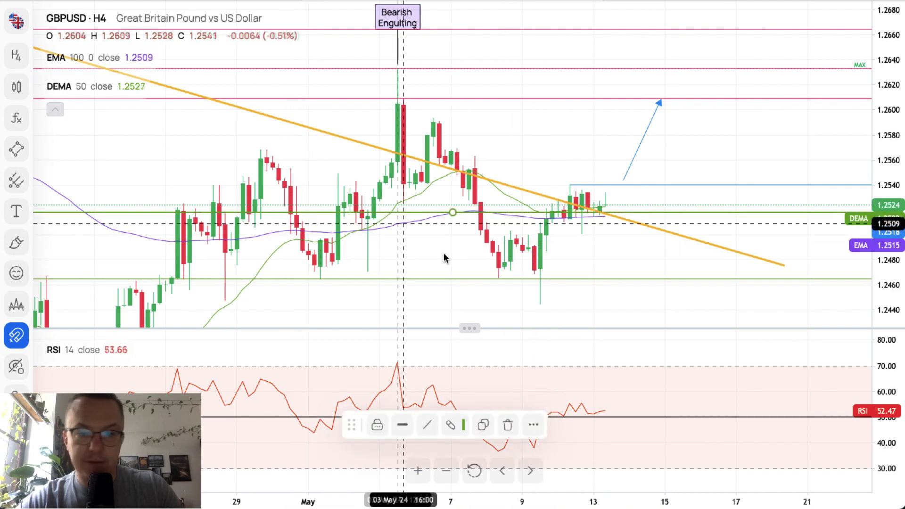
{"action": "left_click_drag", "start_coordinate": [454, 213], "coordinate": [541, 305]}
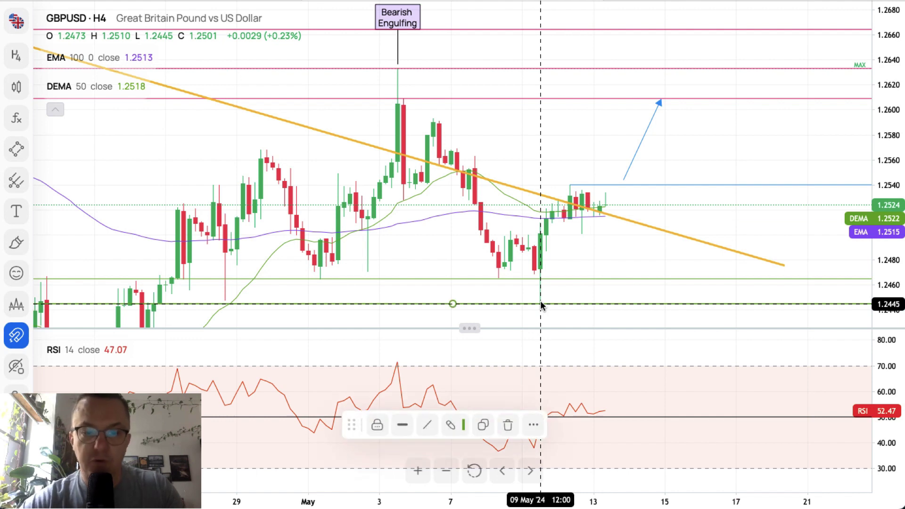
{"action": "left_click", "coordinate": [595, 256]}
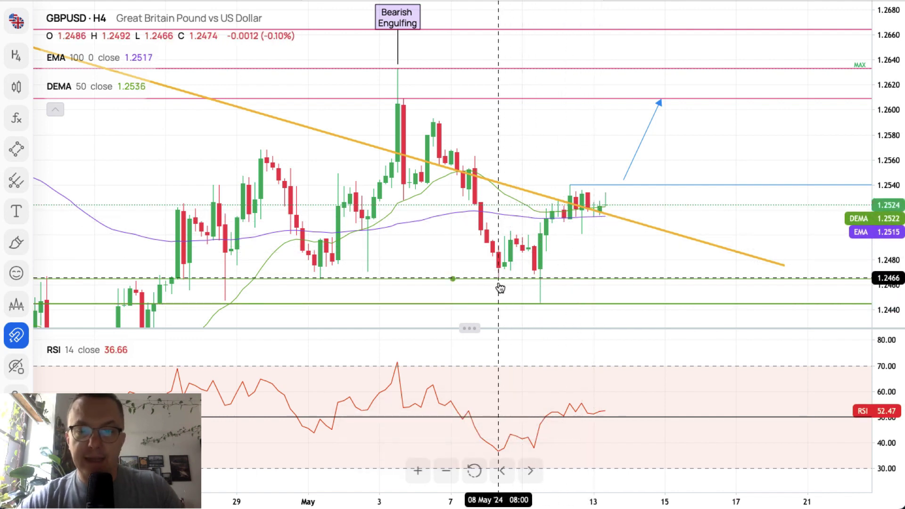
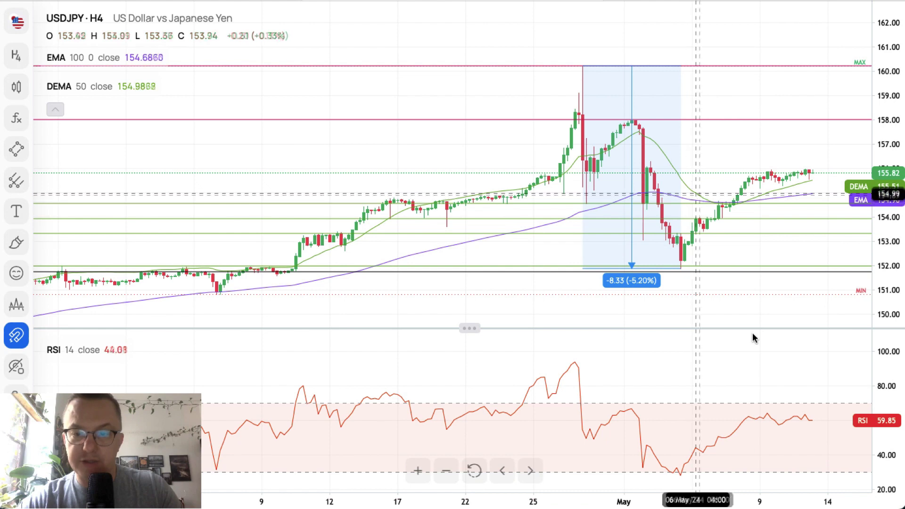
- Replace the USDJPY price range measurement with a Fibonacci Retracement from the 29 April high at about 160.18 to the 3 May low at about 151.85
{"action": "left_click", "coordinate": [679, 93]}
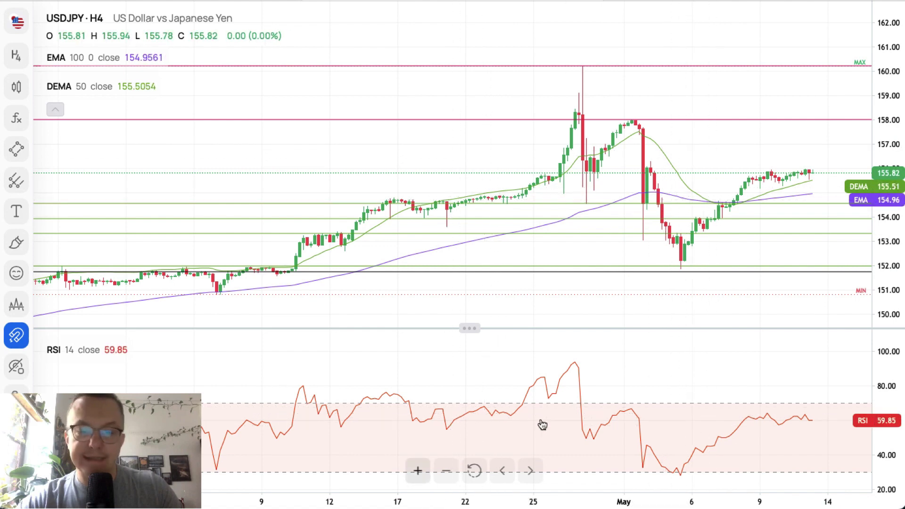
{"action": "scroll", "coordinate": [541, 423], "scroll_direction": "up", "scroll_amount": 2}
{"action": "left_click_drag", "start_coordinate": [891, 293], "coordinate": [892, 270]}
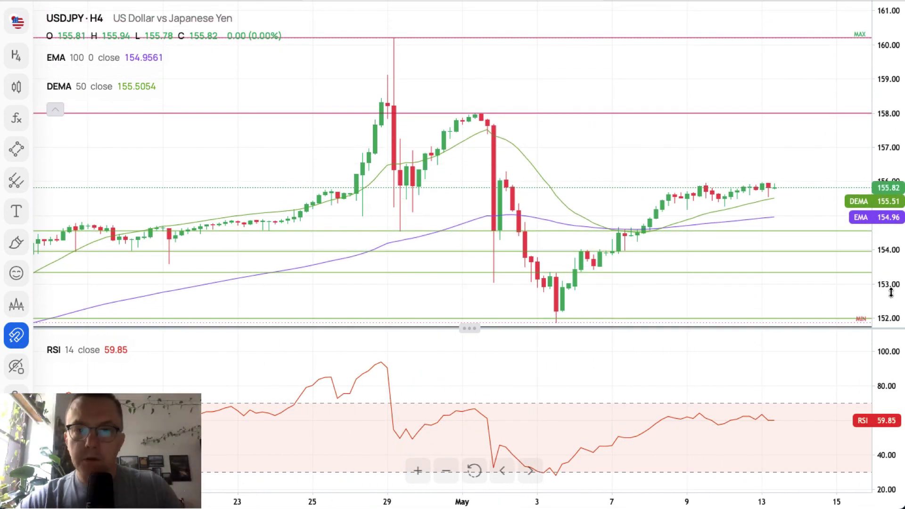
{"action": "scroll", "coordinate": [892, 270], "scroll_direction": "right", "scroll_amount": 5}
{"action": "scroll", "coordinate": [892, 270], "scroll_direction": "down", "scroll_amount": 2}
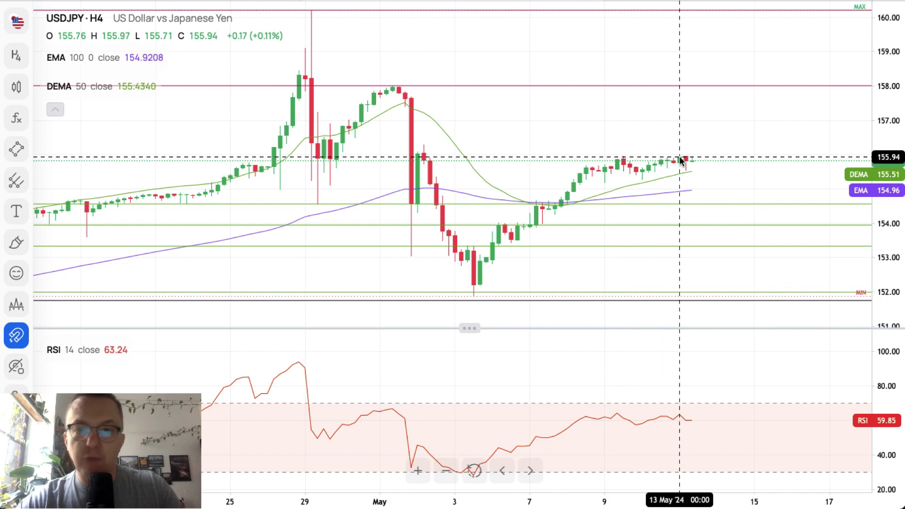
{"action": "left_click", "coordinate": [23, 183]}
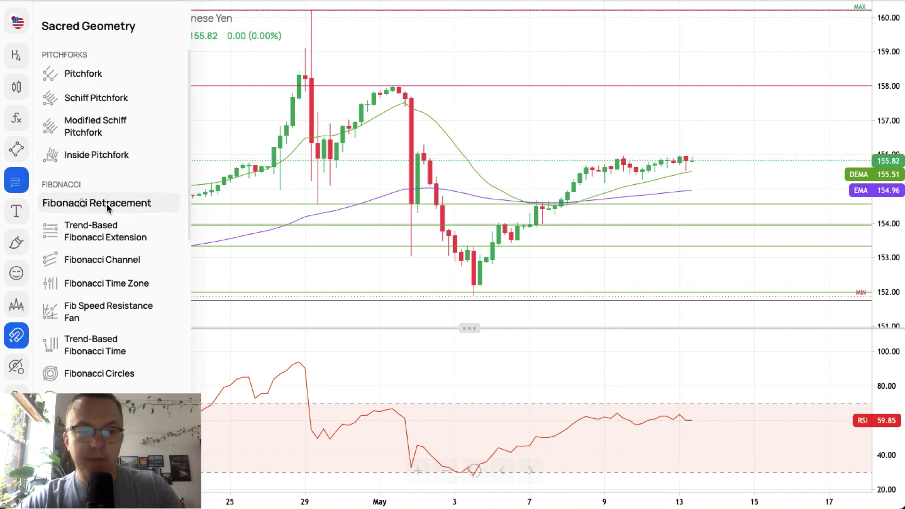
{"action": "left_click", "coordinate": [108, 207]}
{"action": "left_click", "coordinate": [16, 337]}
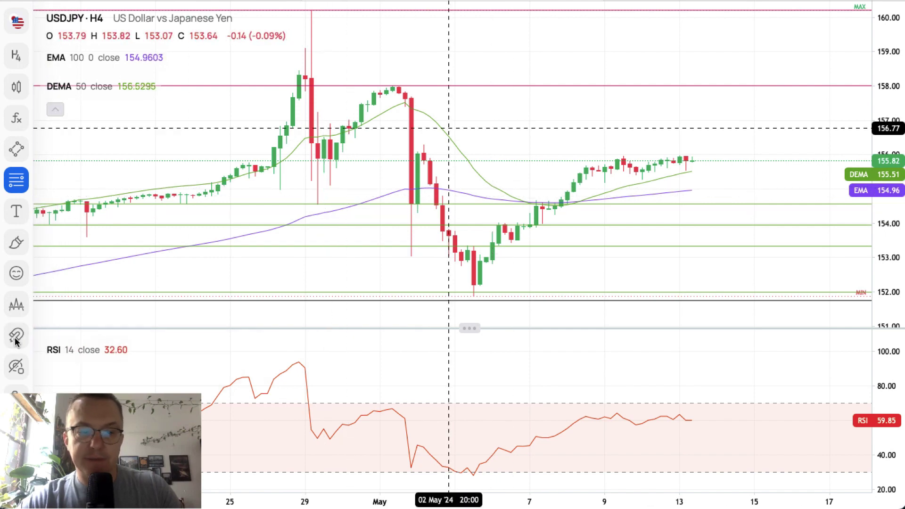
{"action": "left_click", "coordinate": [529, 45]}
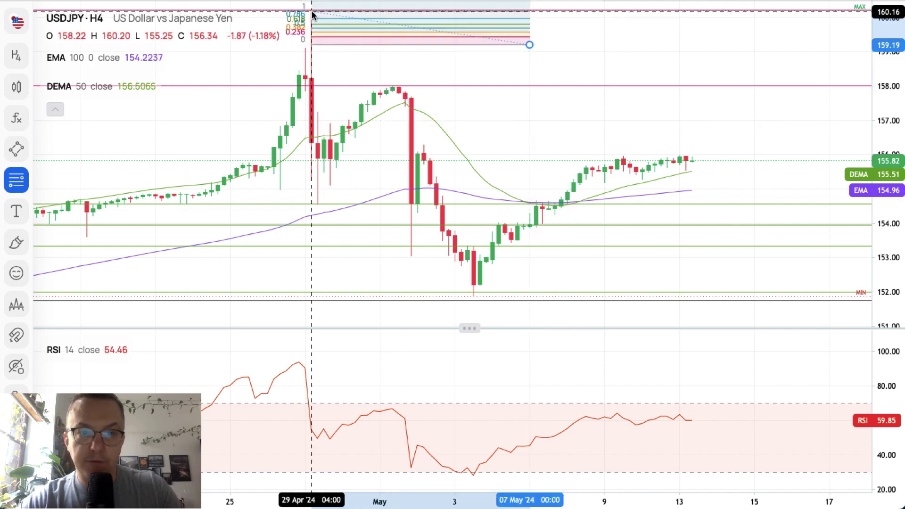
{"action": "left_click", "coordinate": [311, 10]}
{"action": "left_click_drag", "start_coordinate": [529, 44], "coordinate": [473, 297]}
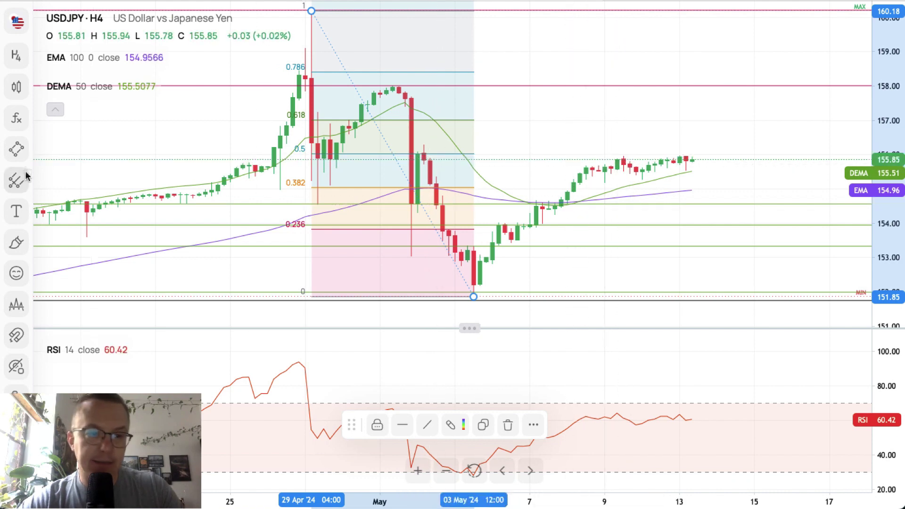
- Add a horizontal line at the 0.5 Fibonacci level, about 156.05, and colour it black
{"action": "left_click", "coordinate": [26, 157]}
{"action": "left_click", "coordinate": [71, 193]}
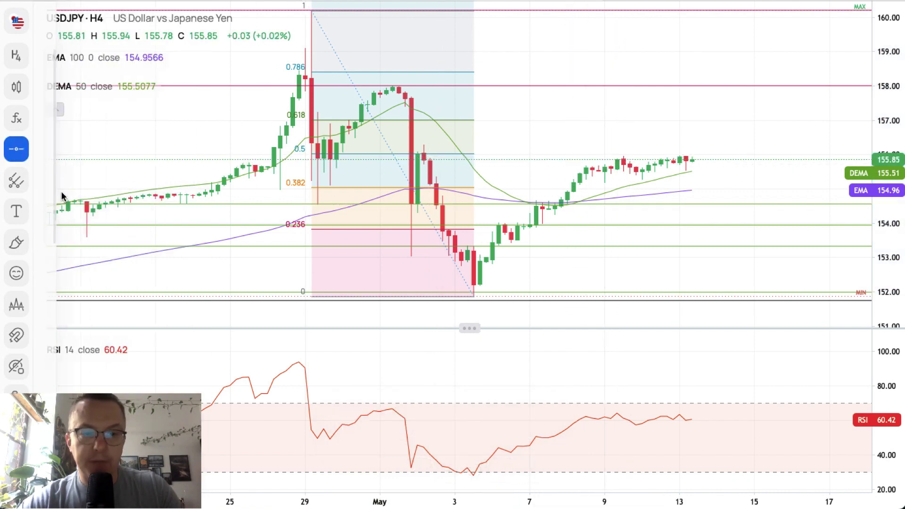
{"action": "left_click", "coordinate": [489, 154]}
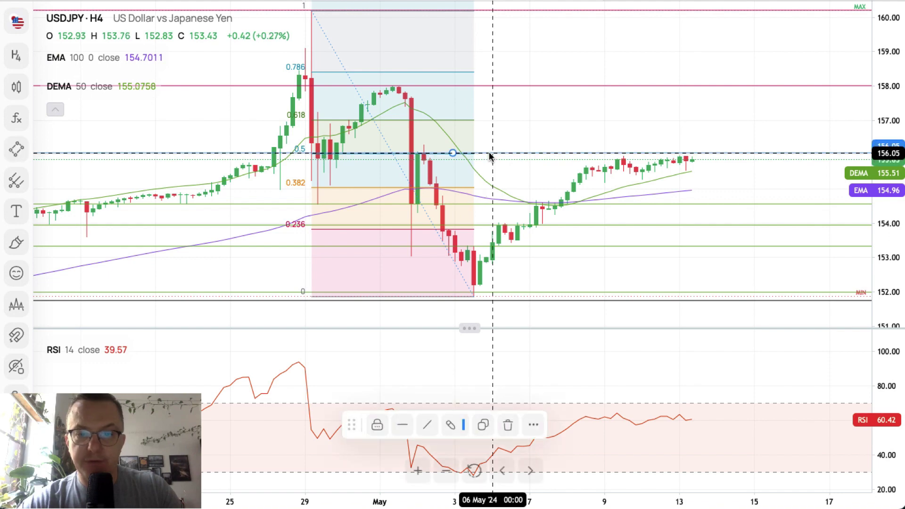
{"action": "left_click", "coordinate": [450, 424]}
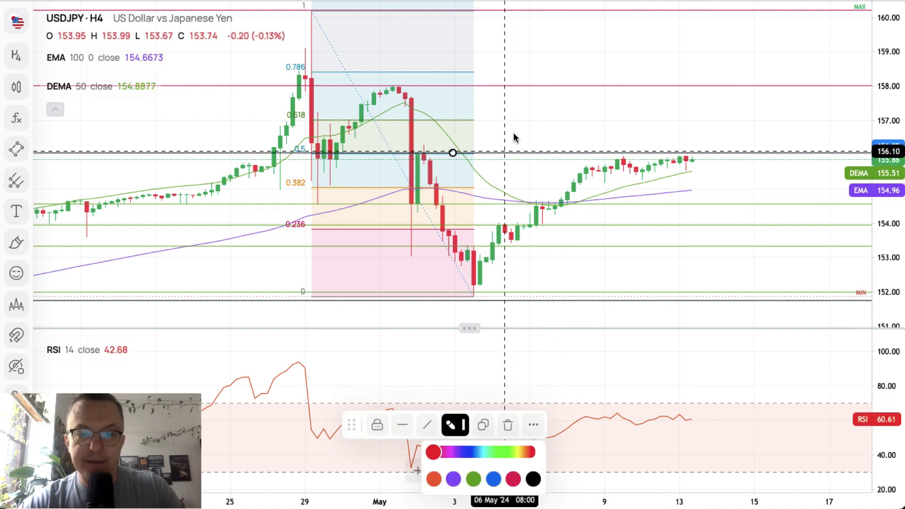
- Duplicate the black horizontal line and place the copy on the 0.618 Fibonacci level at 157.00
{"action": "left_click", "coordinate": [483, 424]}
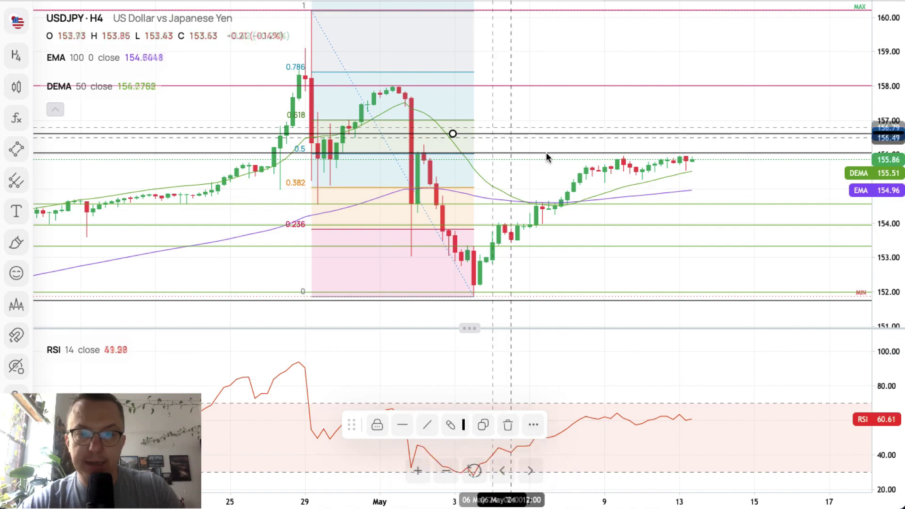
{"action": "left_click_drag", "start_coordinate": [452, 134], "coordinate": [465, 121]}
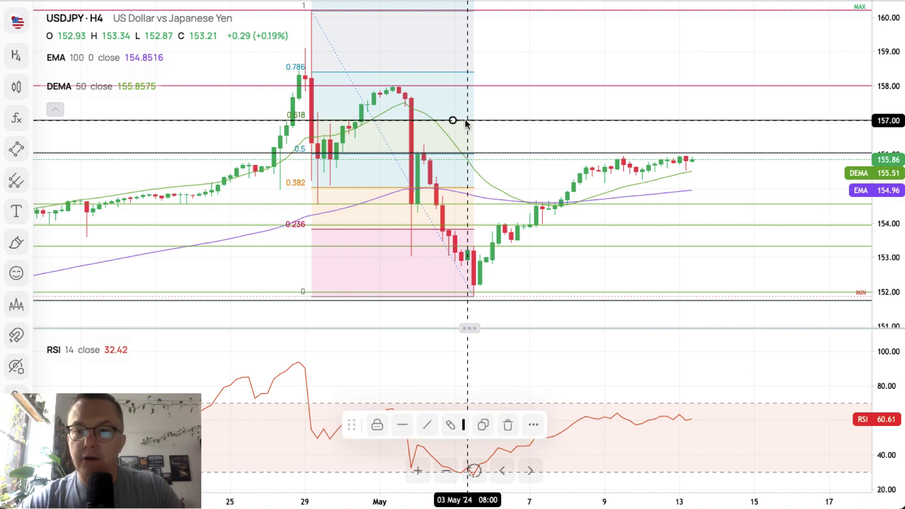
{"action": "left_click", "coordinate": [564, 107]}
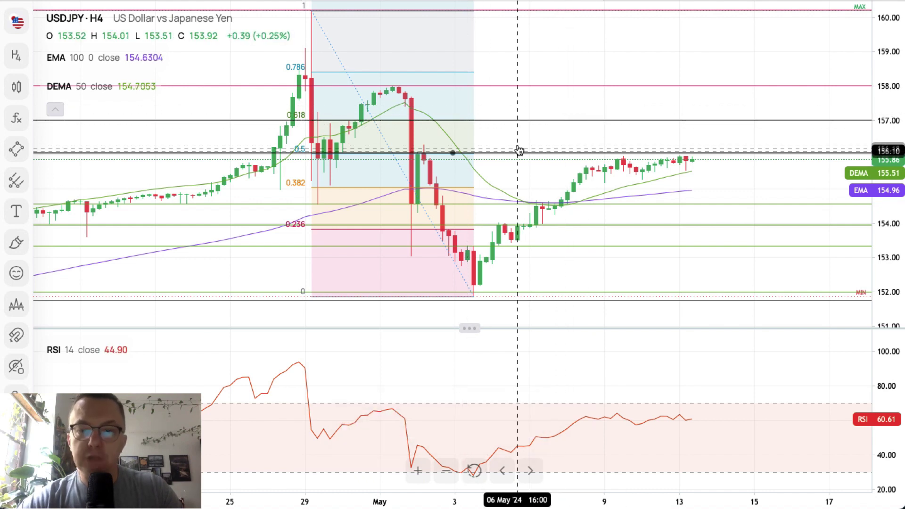
- Delete the Fibonacci Retracement from the USDJPY chart, keeping the two black lines at its 0.5 and 0.618 levels
{"action": "left_click", "coordinate": [517, 156]}
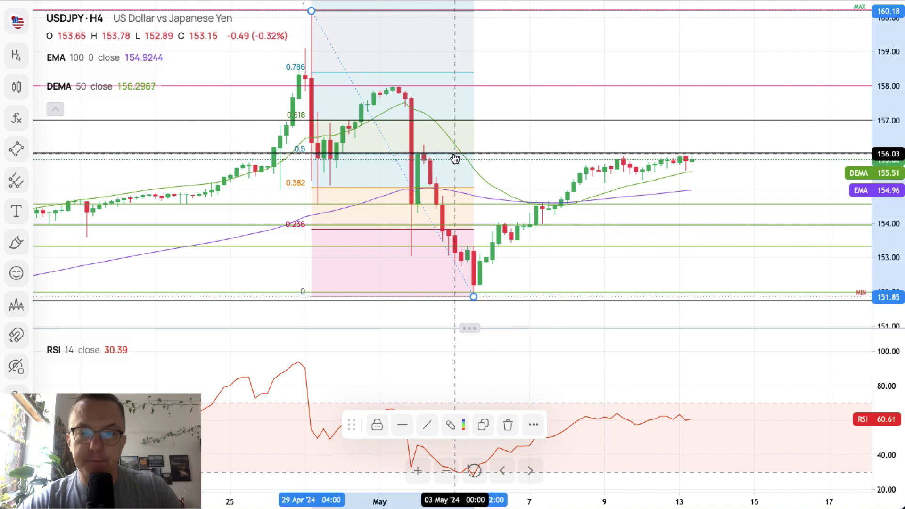
{"action": "left_click_drag", "start_coordinate": [455, 159], "coordinate": [455, 163]}
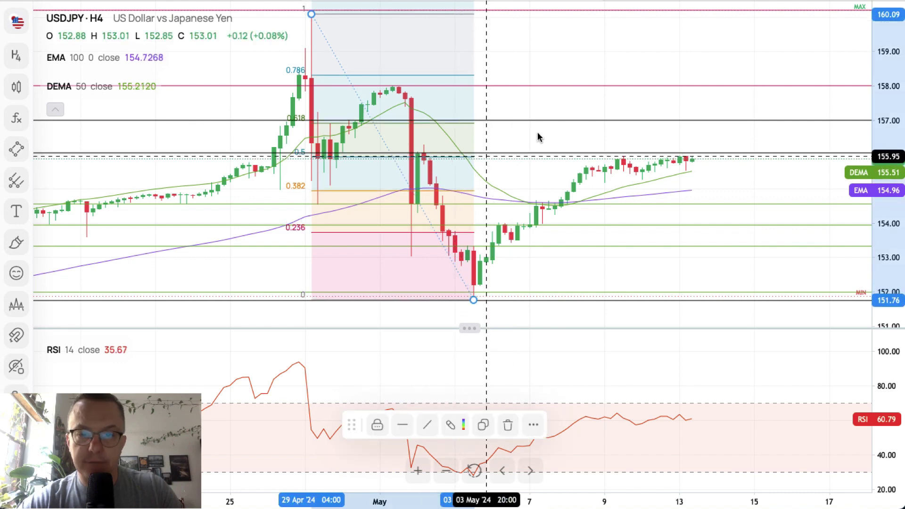
{"action": "left_click", "coordinate": [333, 108]}
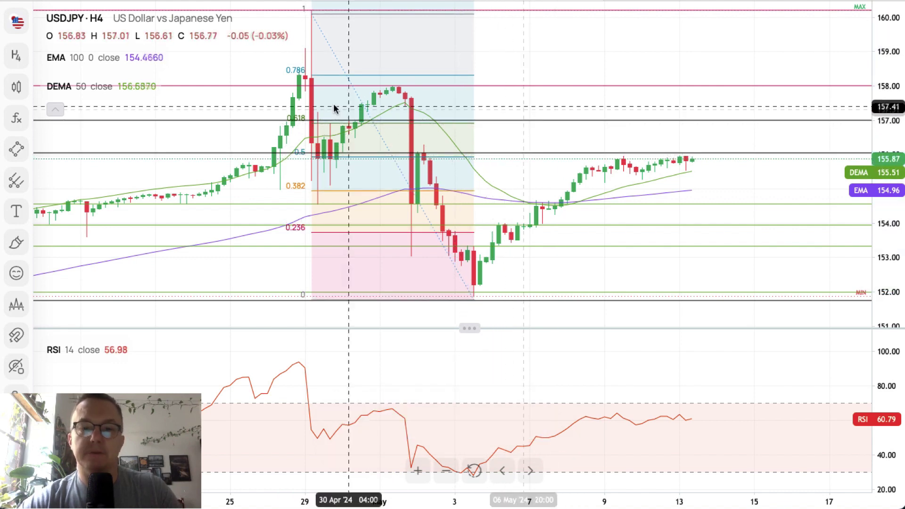
{"action": "left_click", "coordinate": [333, 54]}
{"action": "left_click", "coordinate": [507, 425]}
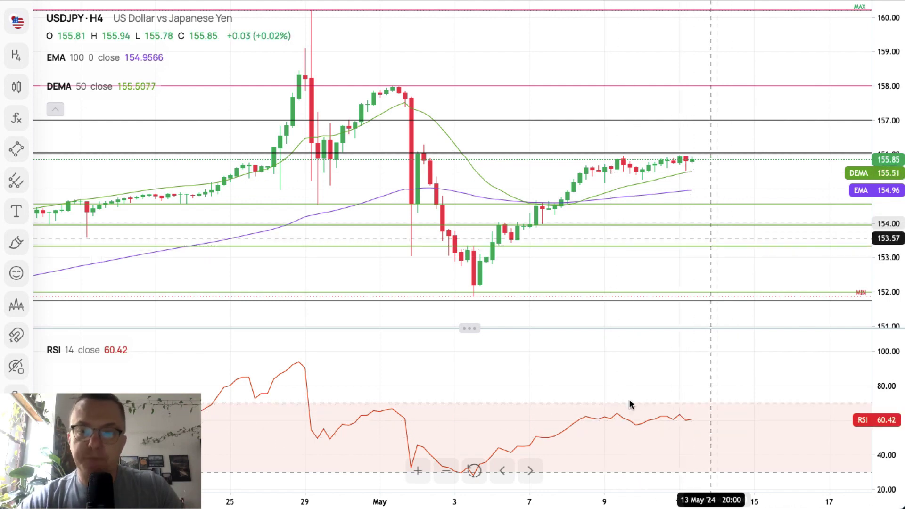
- Switch the chart from USDJPY to the #Bitcoin market
{"action": "scroll", "coordinate": [629, 404], "scroll_direction": "right", "scroll_amount": 2}
{"action": "scroll", "coordinate": [630, 404], "scroll_direction": "right", "scroll_amount": 2}
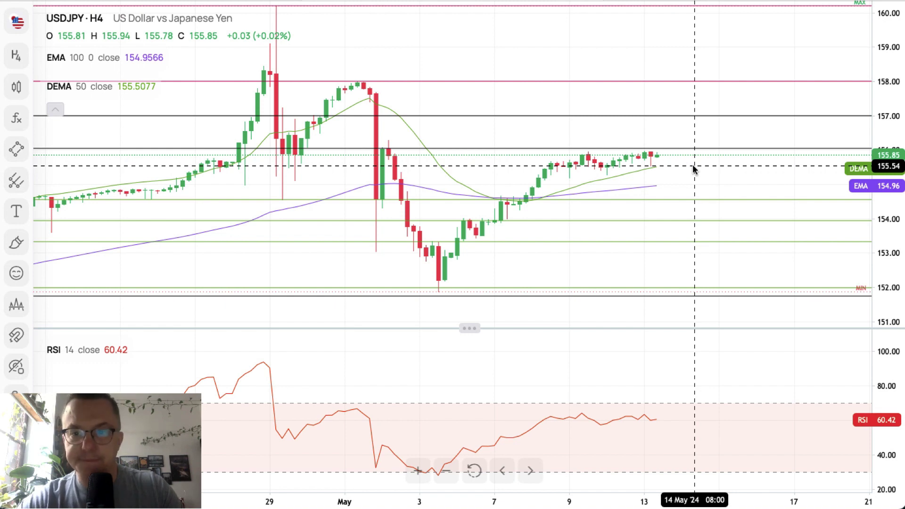
{"action": "left_click", "coordinate": [17, 23]}
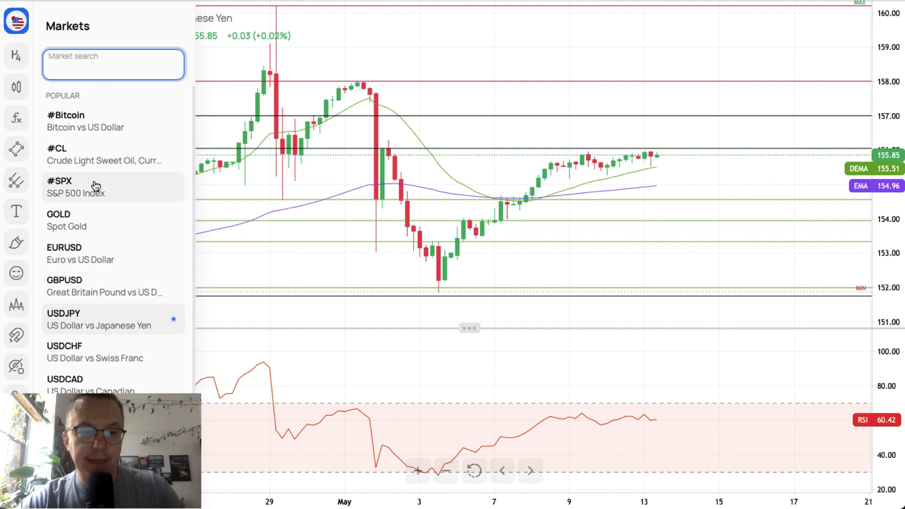
{"action": "left_click", "coordinate": [102, 136]}
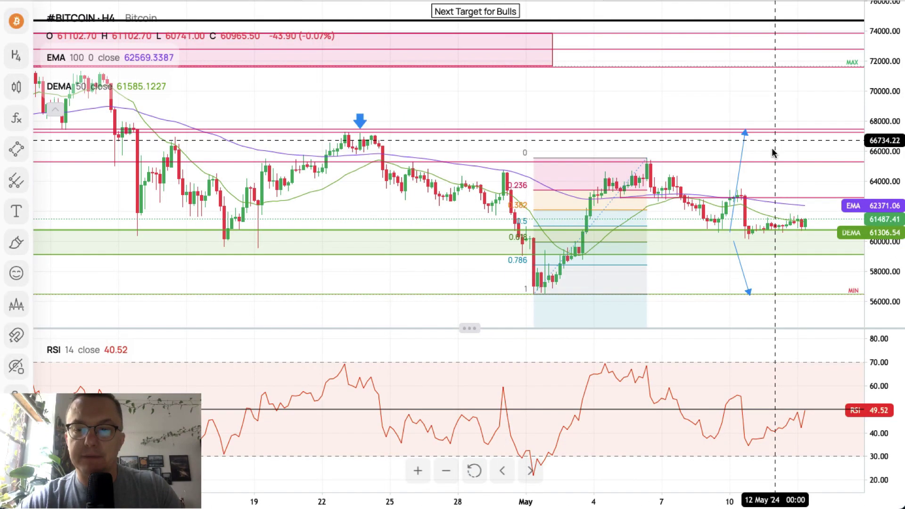
- Delete the Fibonacci Retracement from the Bitcoin chart
{"action": "left_click_drag", "start_coordinate": [691, 219], "coordinate": [556, 214]}
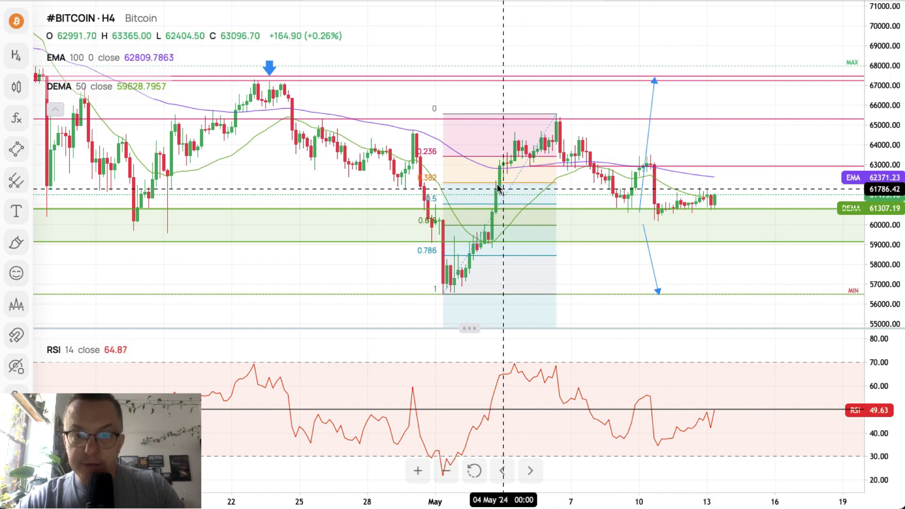
{"action": "left_click", "coordinate": [510, 190]}
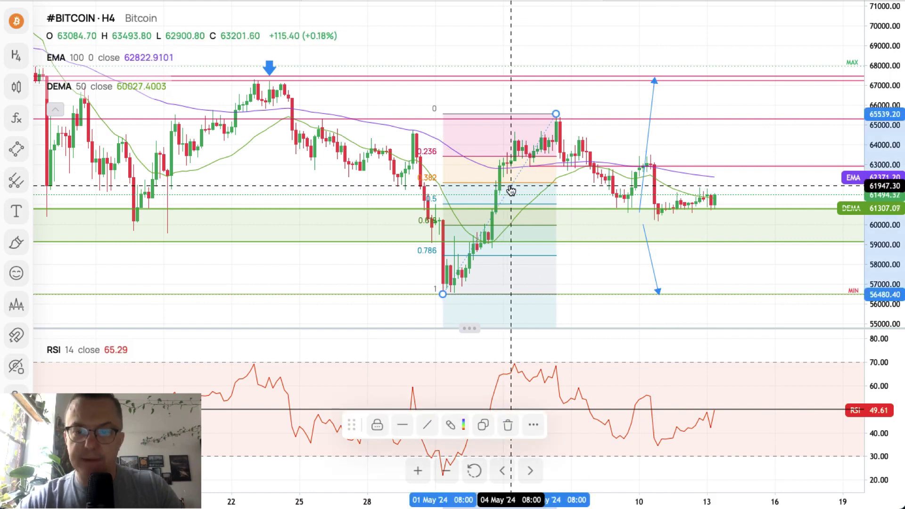
{"action": "left_click", "coordinate": [512, 426]}
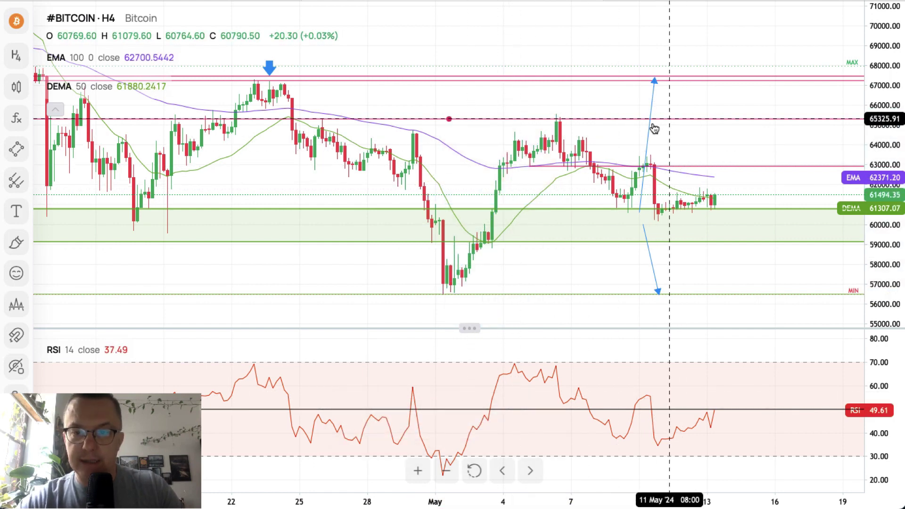
- Move the rising and falling blue arrows past the latest candles, to around 15 May
{"action": "left_click_drag", "start_coordinate": [650, 126], "coordinate": [763, 127]}
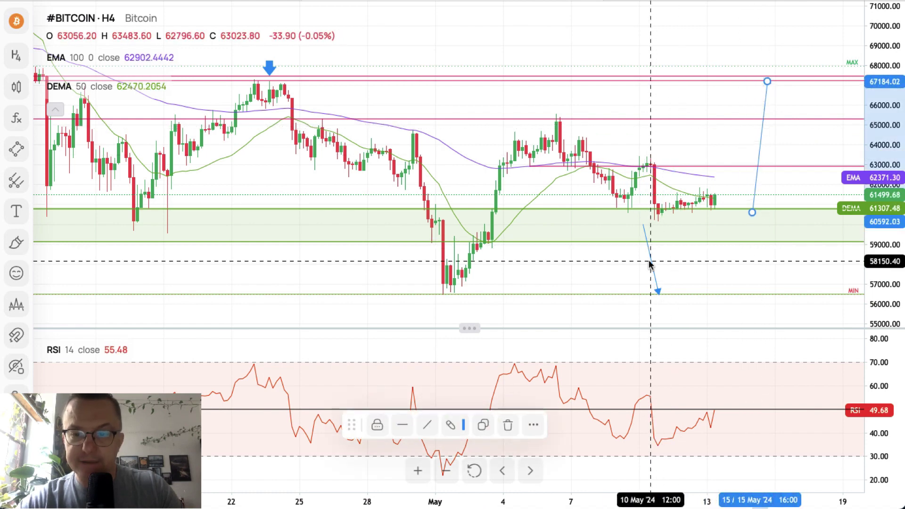
{"action": "mouse_move", "coordinate": [650, 265]}
{"action": "left_mouse_down"}
{"action": "mouse_move", "coordinate": [772, 256]}
{"action": "mouse_move", "coordinate": [764, 255]}
{"action": "left_mouse_up"}
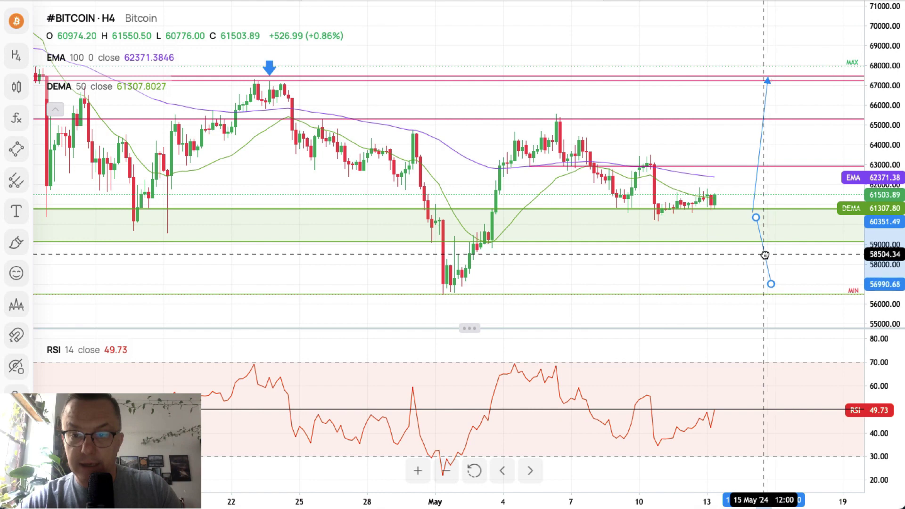
{"action": "left_click", "coordinate": [711, 138]}
- Reshape the falling blue arrow to start at the green zone's lower edge, about 59,050, and end on the green line at the MIN level
{"action": "scroll", "coordinate": [708, 135], "scroll_direction": "right", "scroll_amount": 5}
{"action": "scroll", "coordinate": [708, 135], "scroll_direction": "right", "scroll_amount": 1}
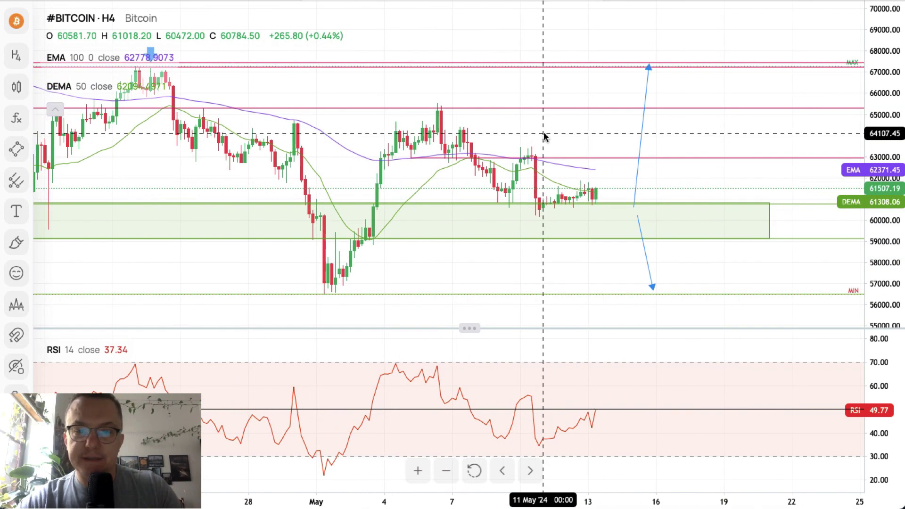
{"action": "left_click_drag", "start_coordinate": [544, 136], "coordinate": [596, 136]}
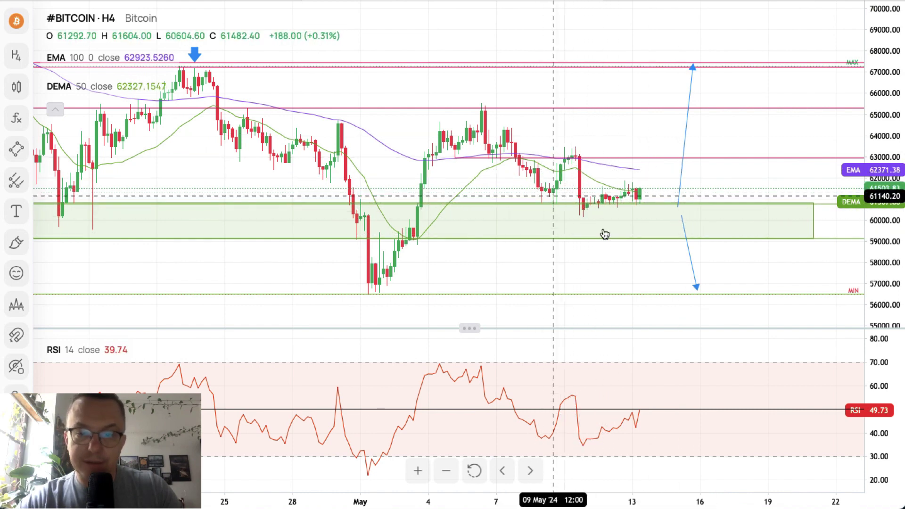
{"action": "left_click", "coordinate": [683, 216]}
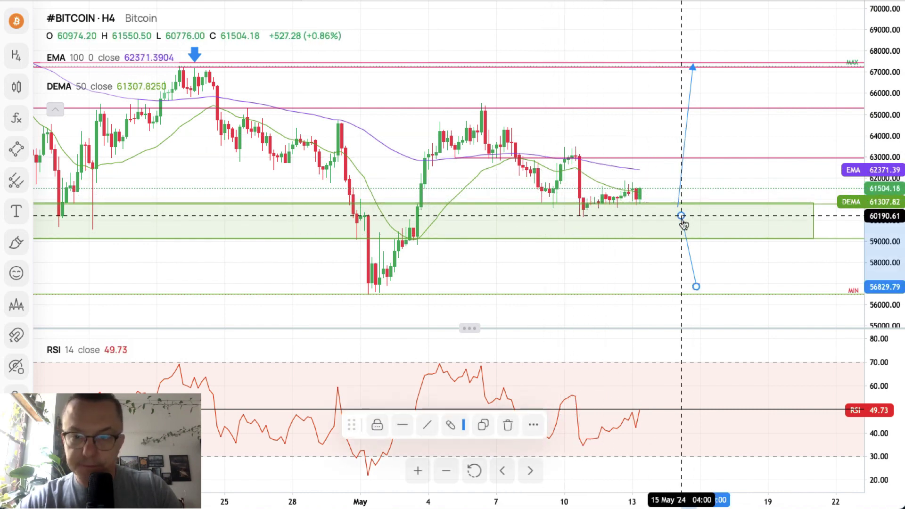
{"action": "left_click_drag", "start_coordinate": [696, 286], "coordinate": [696, 289]}
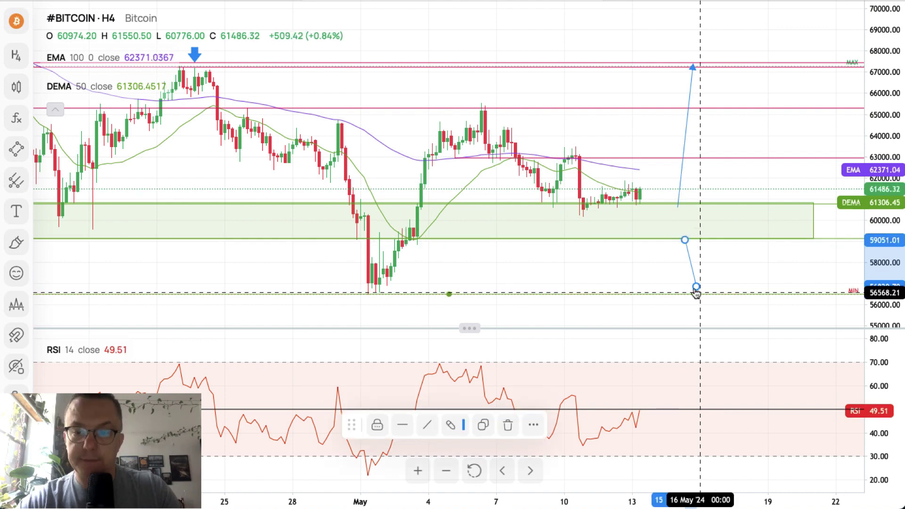
{"action": "left_click", "coordinate": [599, 218]}
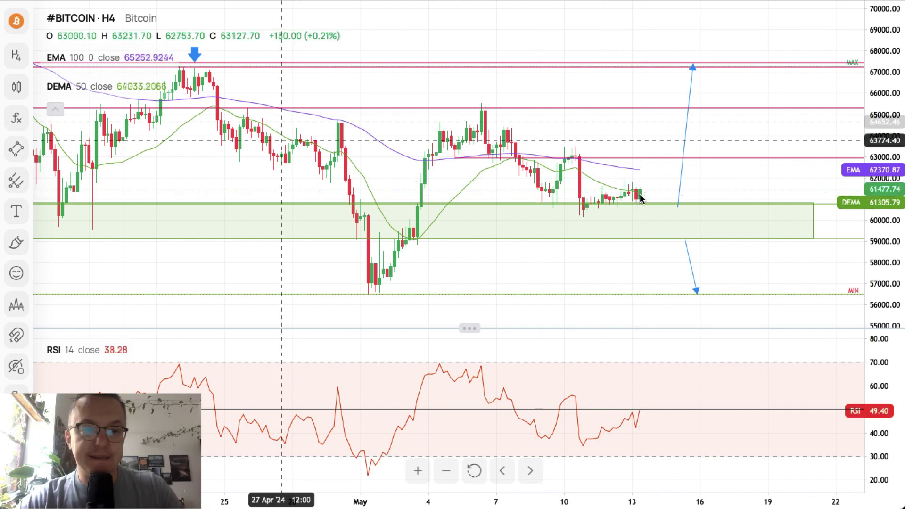
- Draw a descending trend line from the 6 May high at about 65,530 through the 10 May high to about 60,928 on 15 May
{"action": "left_click", "coordinate": [19, 155]}
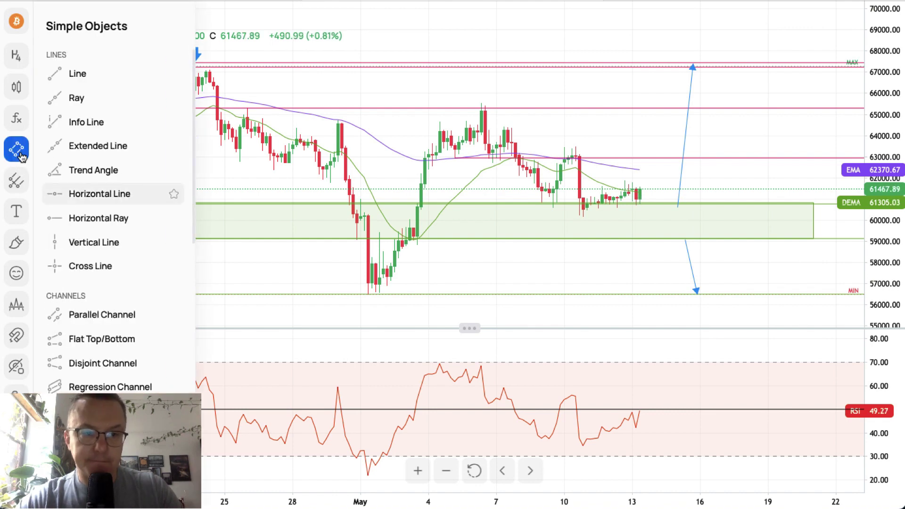
{"action": "left_click", "coordinate": [99, 75]}
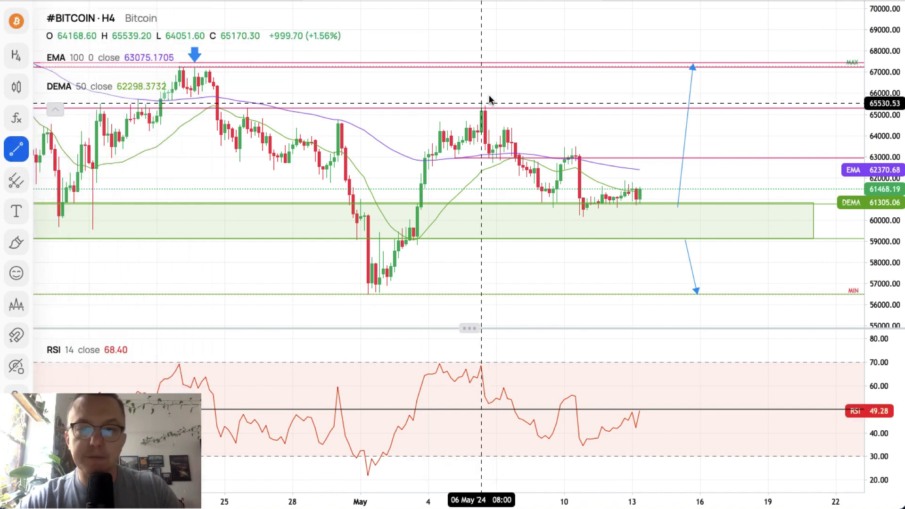
{"action": "left_click", "coordinate": [488, 97]}
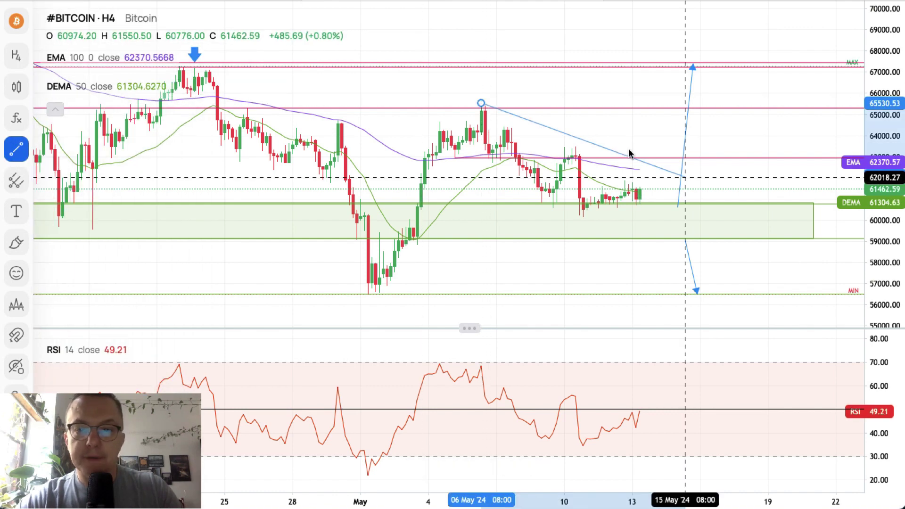
{"action": "left_click", "coordinate": [695, 201]}
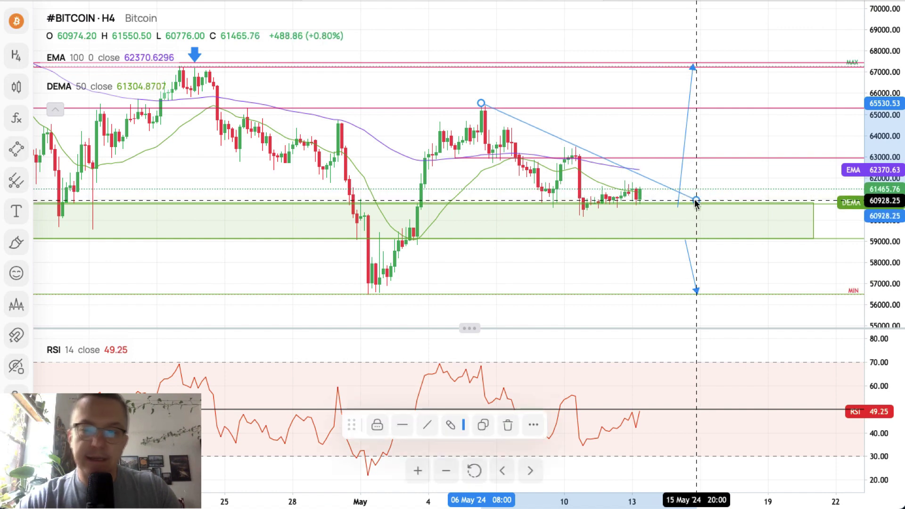
- Colour the new descending trend line orange and make it thicker
{"action": "left_click", "coordinate": [453, 426]}
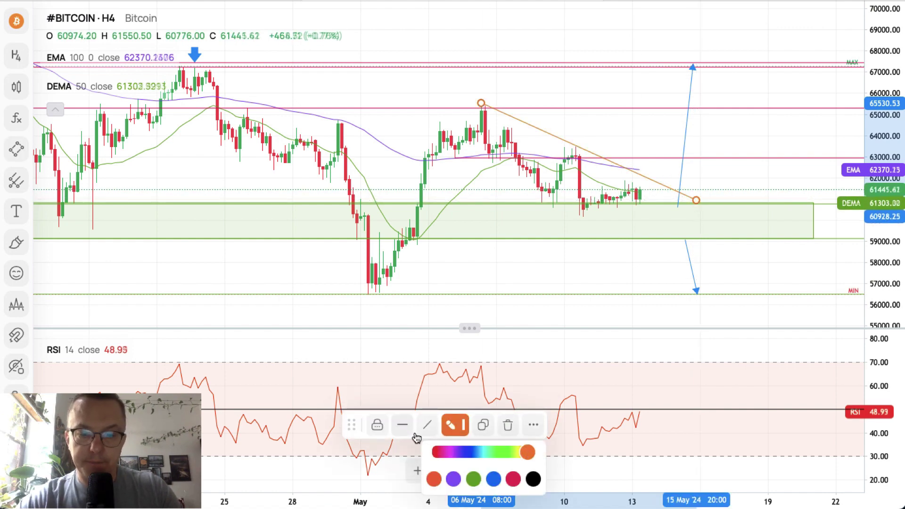
{"action": "left_click", "coordinate": [402, 424]}
{"action": "left_click", "coordinate": [410, 459]}
{"action": "left_click", "coordinate": [632, 137]}
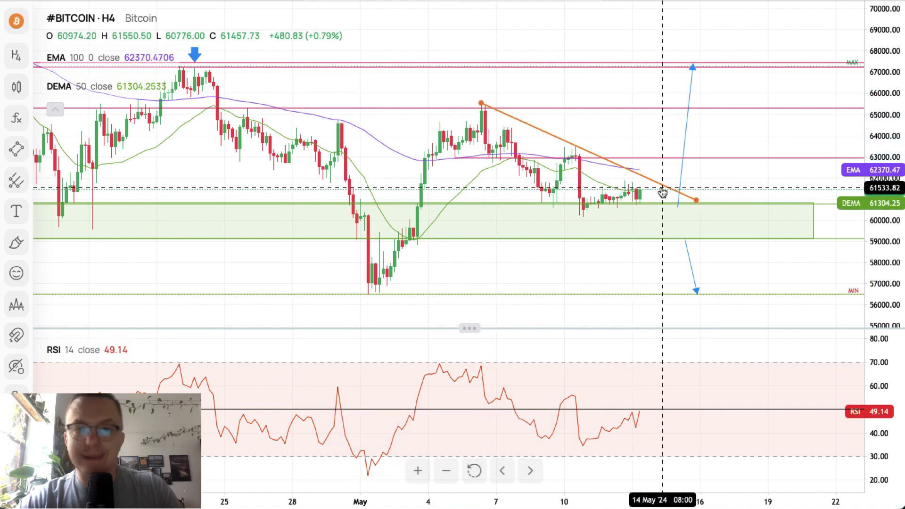
- Move the rising blue arrow to start at the orange trend line, about 61,621, and shorten it to end at the pink line just above 65,000
{"action": "left_click", "coordinate": [681, 172]}
{"action": "left_click_drag", "start_coordinate": [681, 172], "coordinate": [676, 152]}
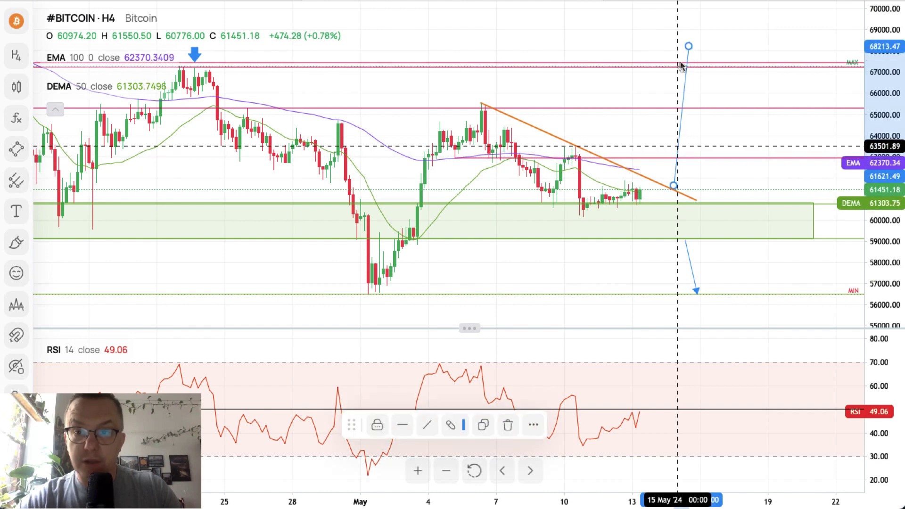
{"action": "left_click_drag", "start_coordinate": [688, 47], "coordinate": [688, 111]}
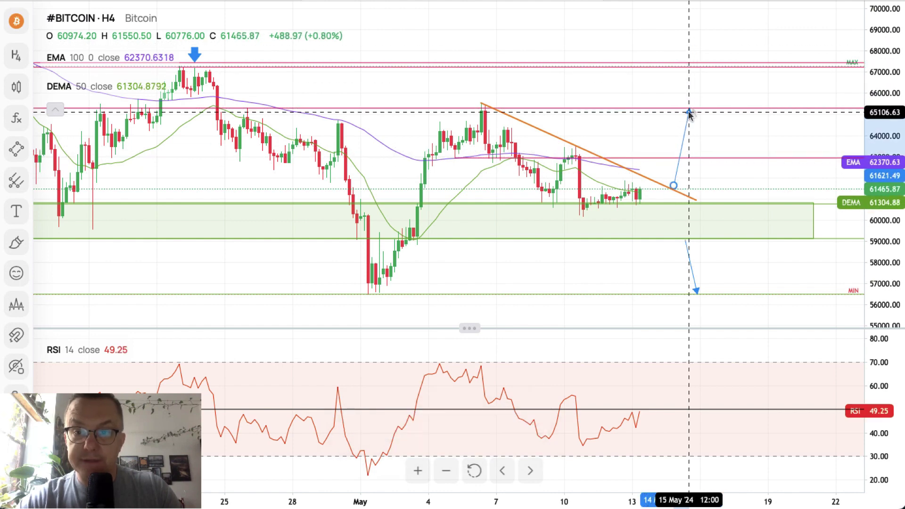
{"action": "left_click", "coordinate": [726, 124]}
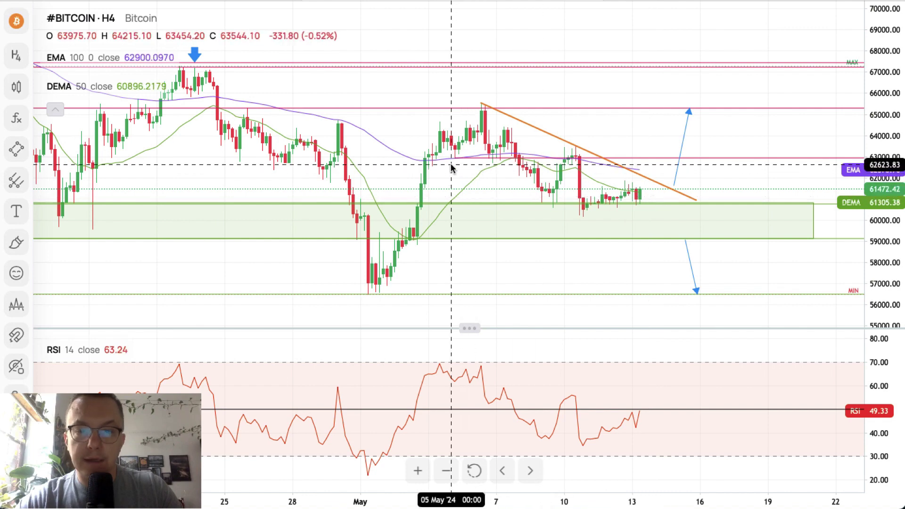
- Move the short pink resistance line's start to the 10 May high, at about 63,502
{"action": "left_click", "coordinate": [576, 146]}
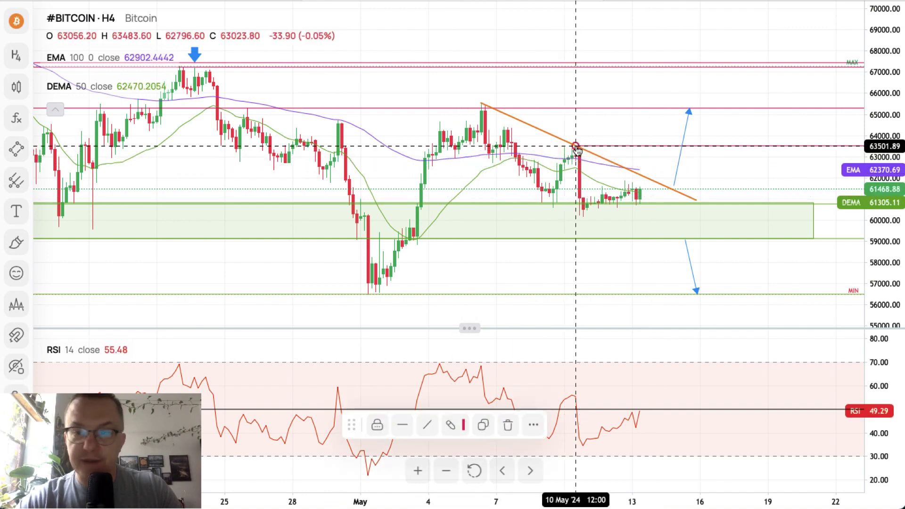
{"action": "left_click", "coordinate": [606, 131]}
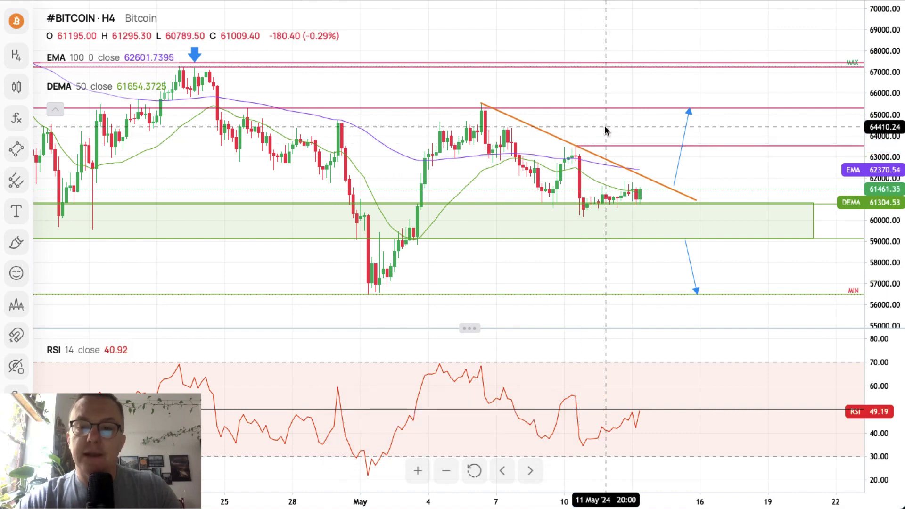